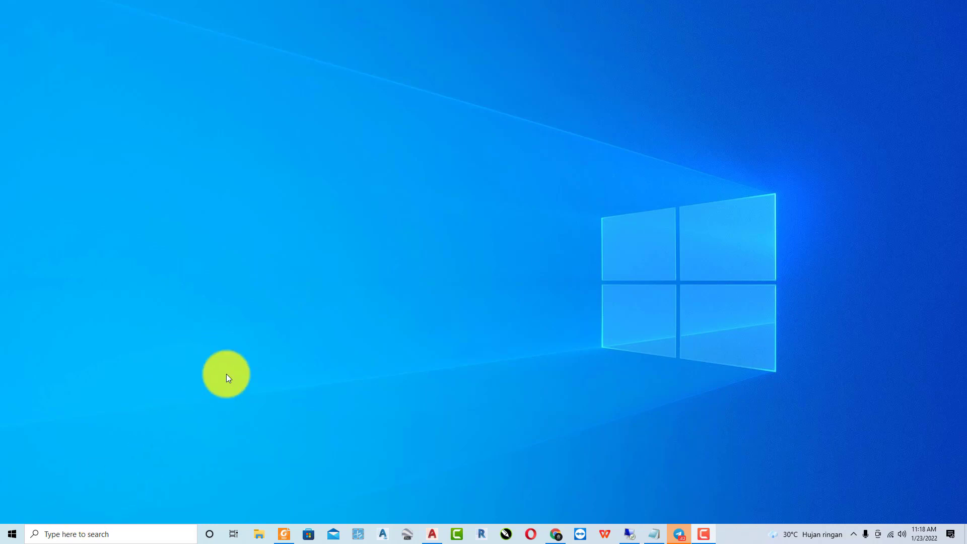
- Launch BricsCAD V18 from the Start menu and continue past the free-trial notice
{"action": "right_click", "coordinate": [403, 119]}
{"action": "left_click", "coordinate": [421, 147]}
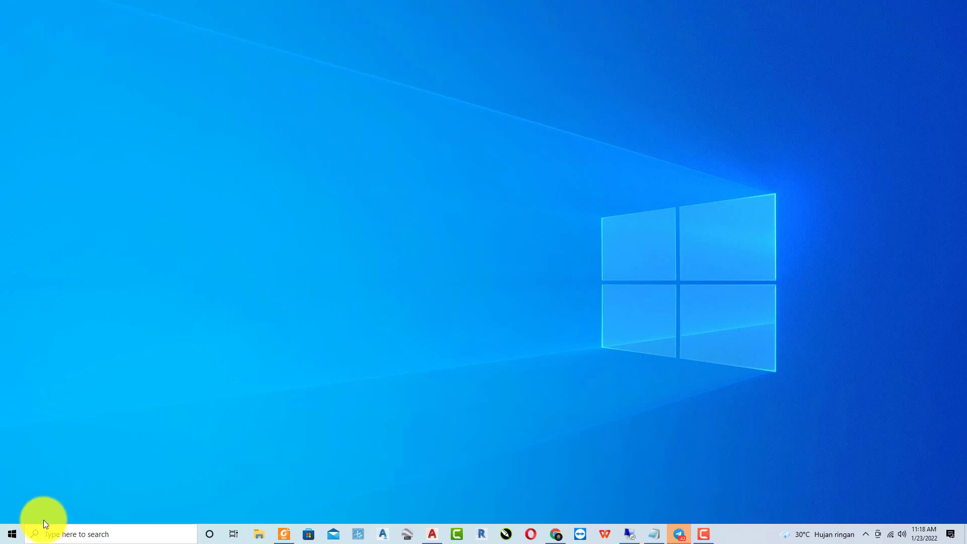
{"action": "left_click", "coordinate": [15, 538]}
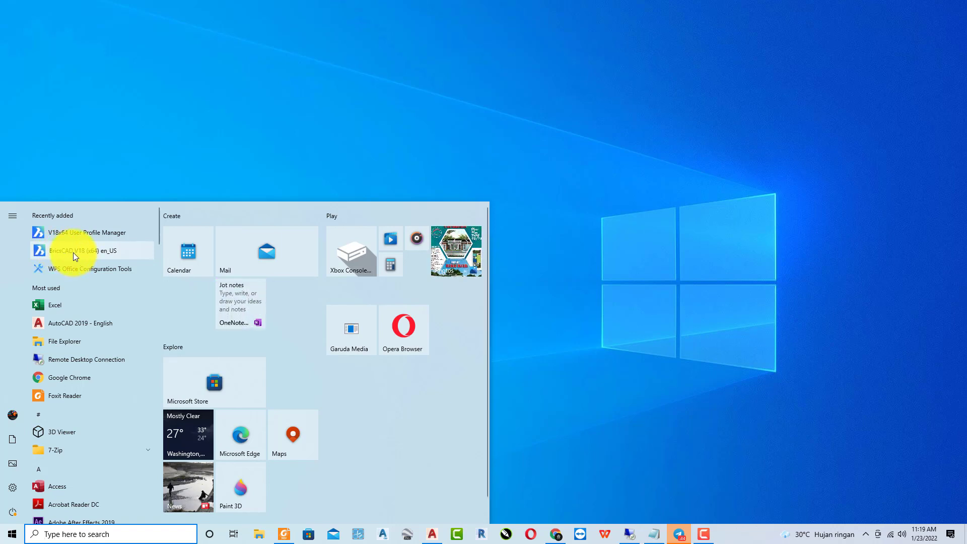
{"action": "left_click", "coordinate": [73, 253]}
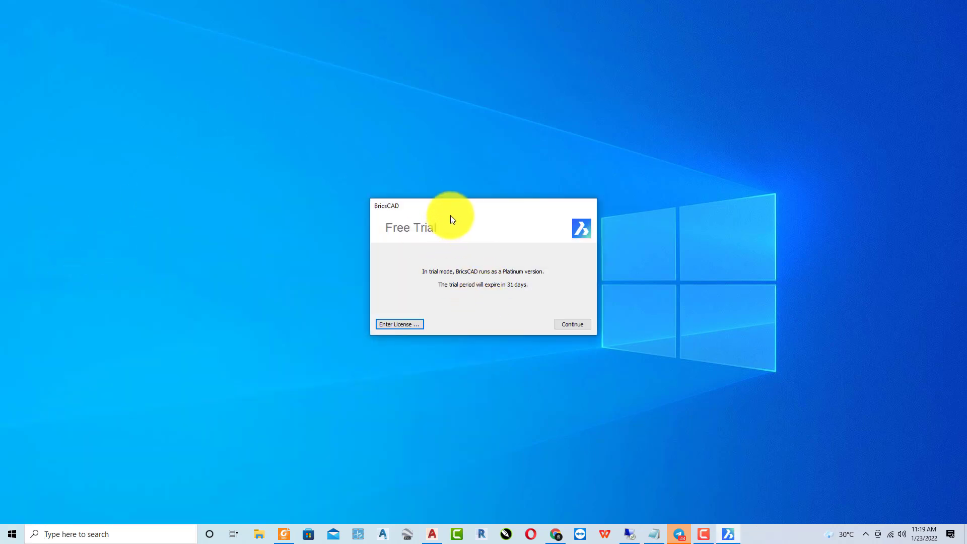
{"action": "mouse_move", "coordinate": [430, 209]}
{"action": "left_mouse_down"}
{"action": "mouse_move", "coordinate": [346, 131]}
{"action": "mouse_move", "coordinate": [386, 121]}
{"action": "left_mouse_up"}
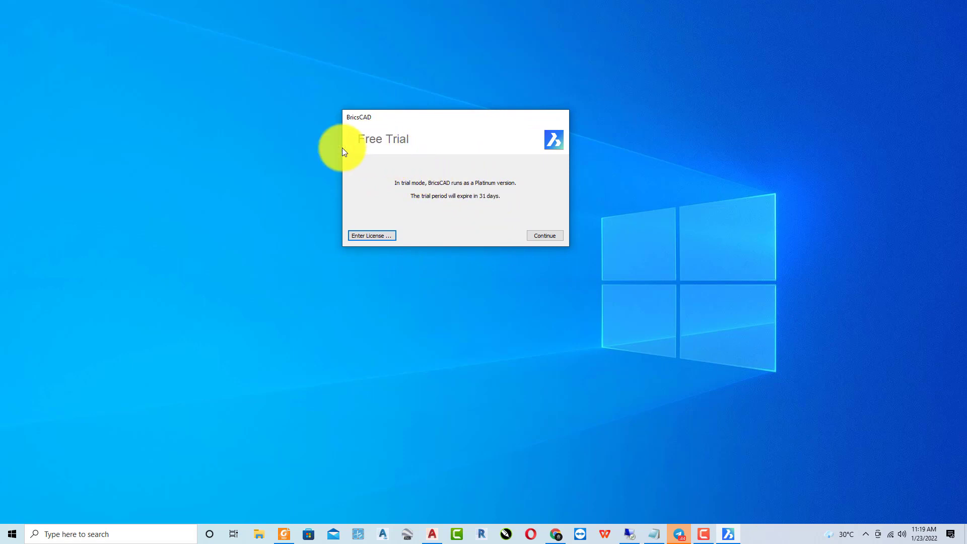
{"action": "left_click", "coordinate": [552, 237]}
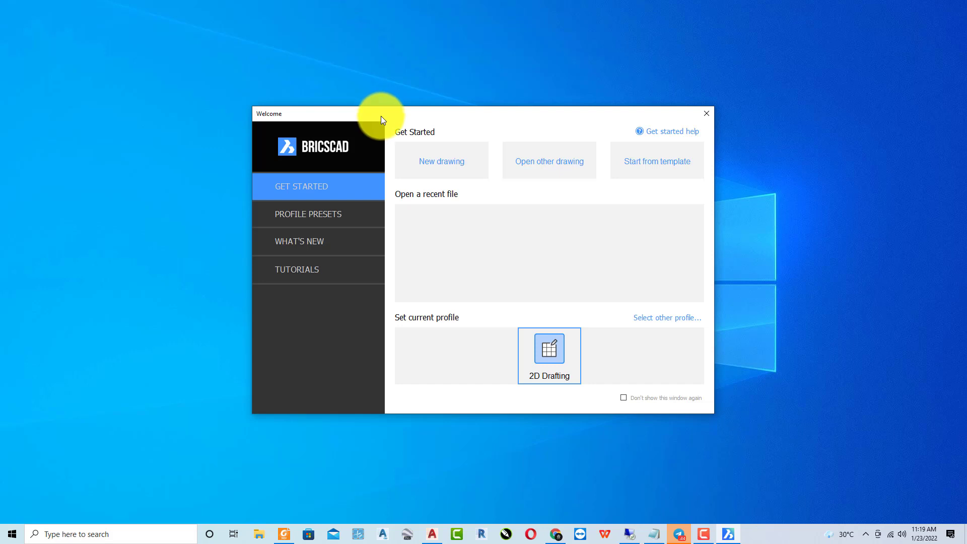
- Move and widen the Welcome window to show the Profile Presets list, from 2D Drafting to Sheet Metal
{"action": "left_click_drag", "start_coordinate": [381, 116], "coordinate": [334, 80]}
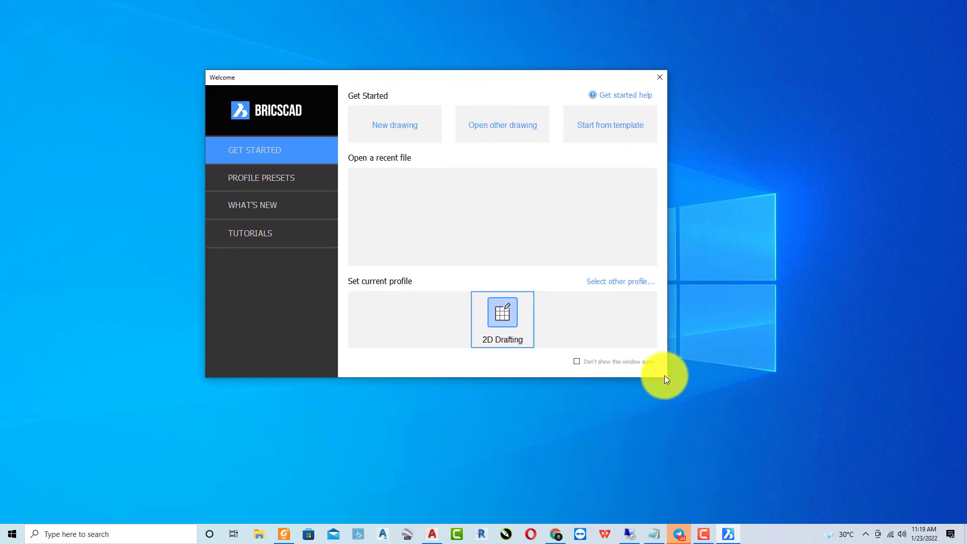
{"action": "left_click_drag", "start_coordinate": [668, 380], "coordinate": [765, 440]}
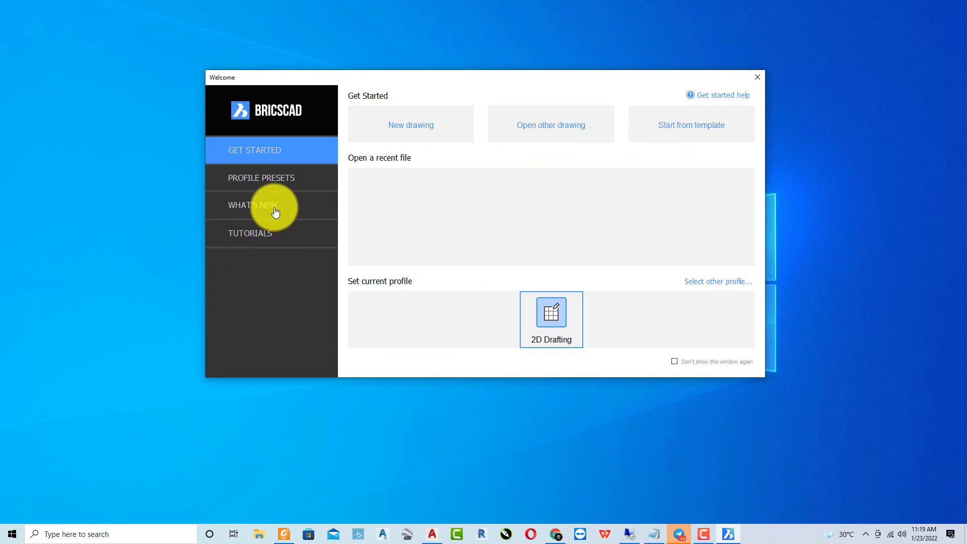
{"action": "left_click", "coordinate": [258, 180]}
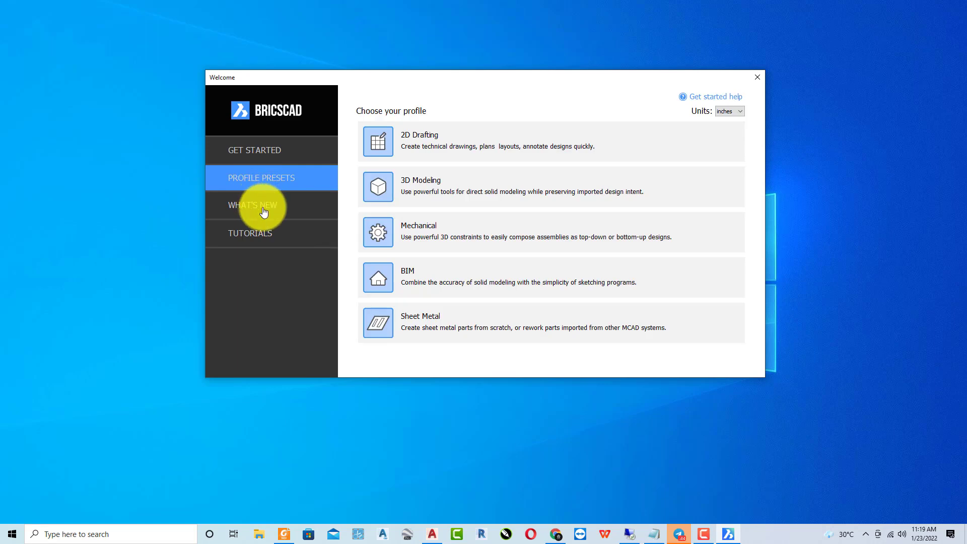
{"action": "left_click", "coordinate": [260, 205]}
{"action": "left_click", "coordinate": [256, 154]}
{"action": "left_click", "coordinate": [259, 177]}
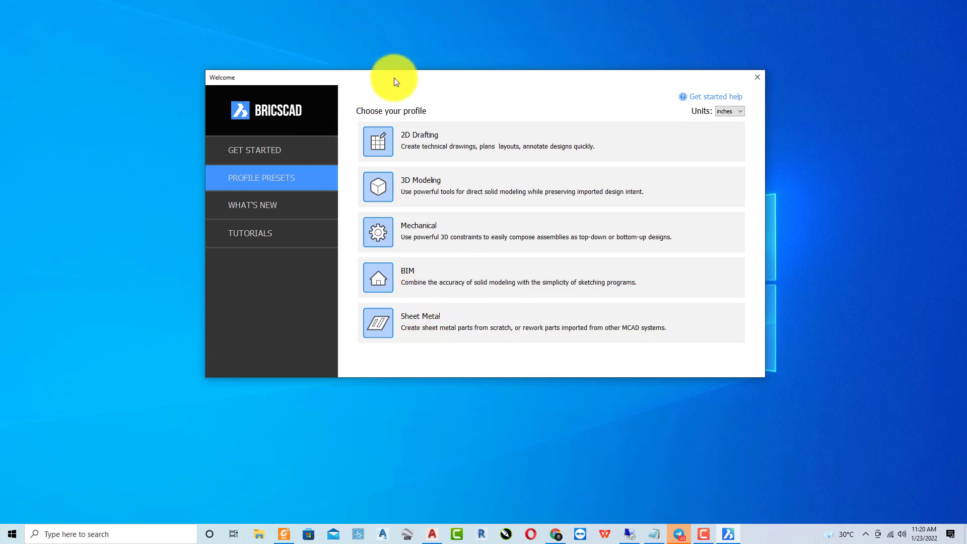
{"action": "left_click_drag", "start_coordinate": [396, 82], "coordinate": [383, 83]}
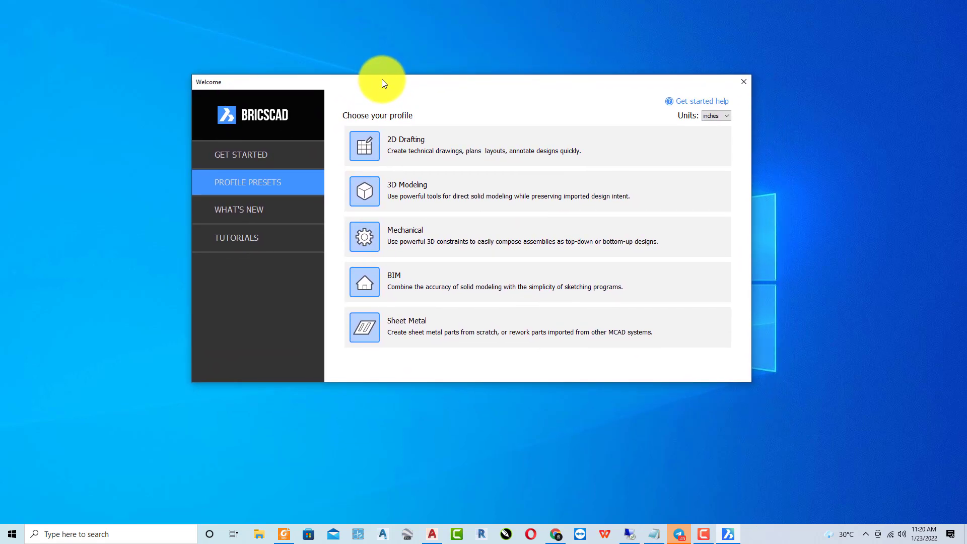
{"action": "left_click_drag", "start_coordinate": [362, 82], "coordinate": [332, 73]}
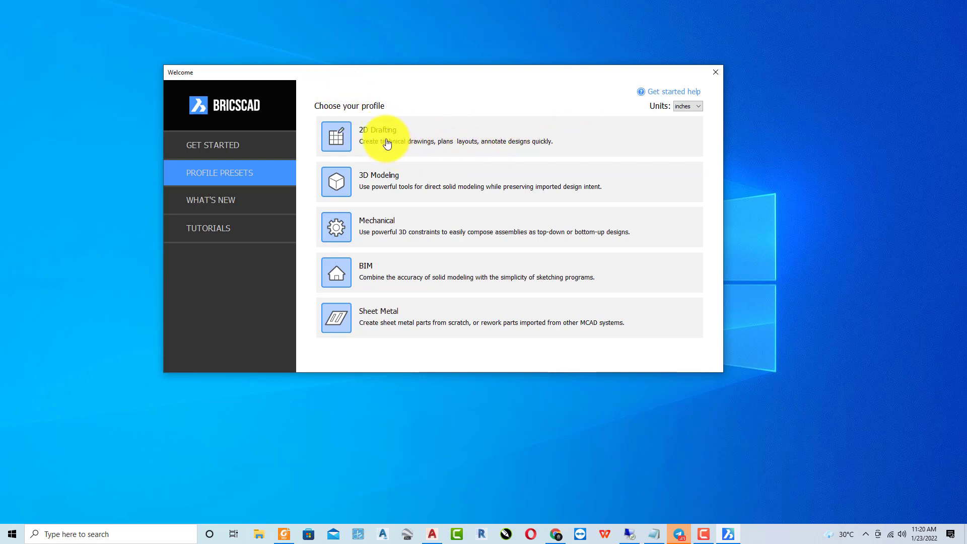
- Switch the profile units from inches to cm and begin a new profile from the 2D Drafting preset
{"action": "left_click", "coordinate": [348, 137]}
{"action": "left_click", "coordinate": [506, 202]}
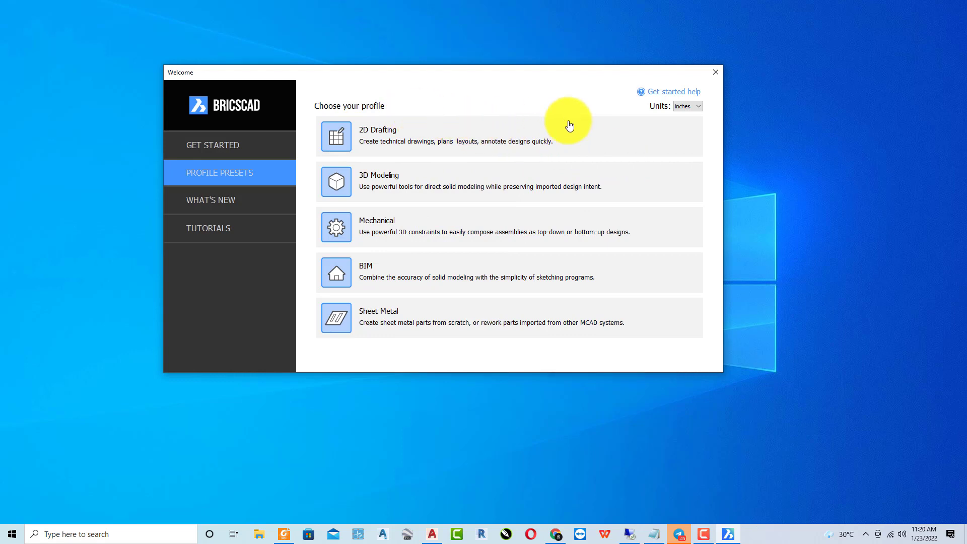
{"action": "left_click", "coordinate": [701, 112]}
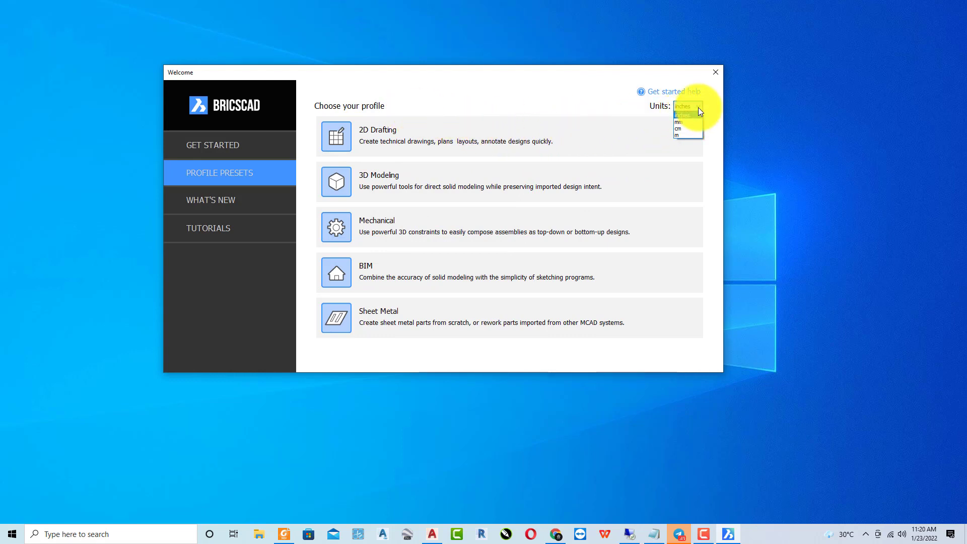
{"action": "left_click", "coordinate": [641, 113]}
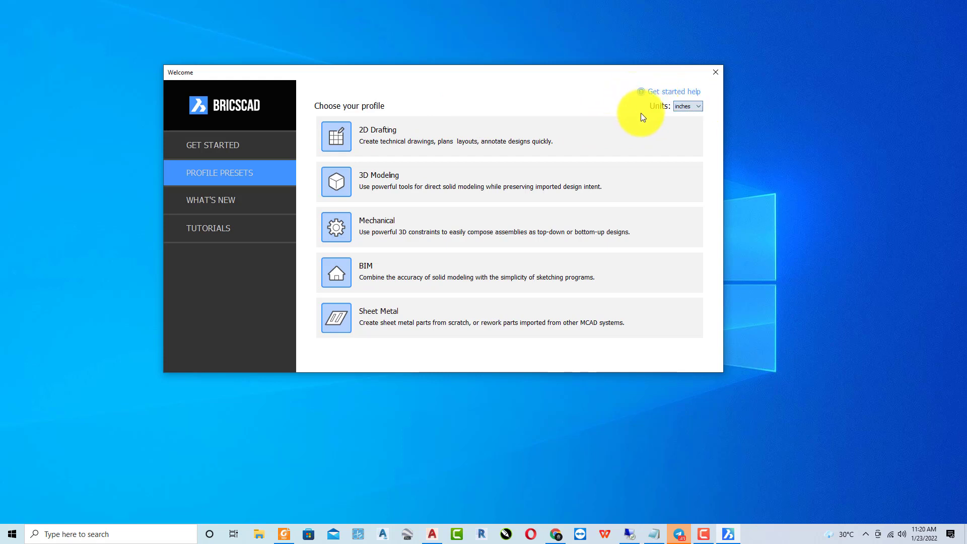
{"action": "left_click", "coordinate": [704, 111]}
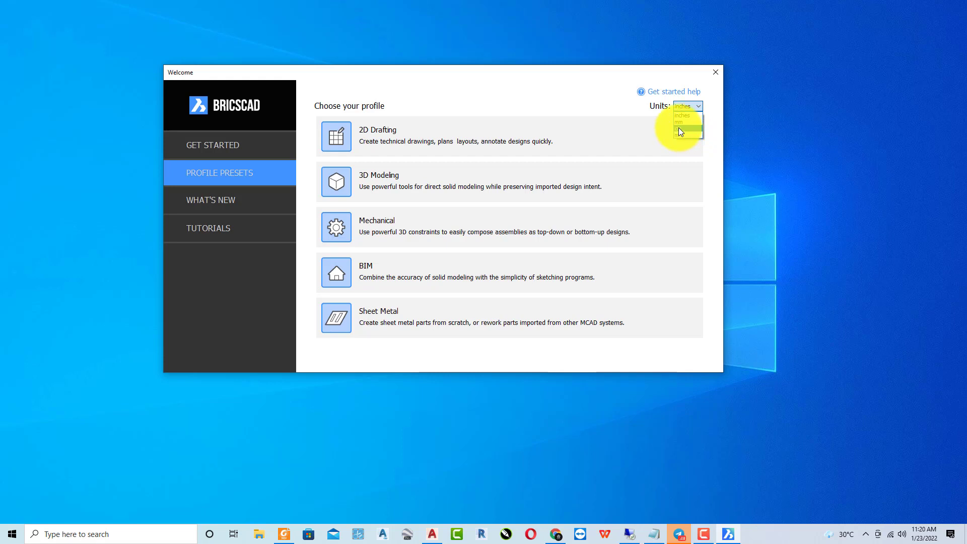
{"action": "left_click", "coordinate": [678, 128]}
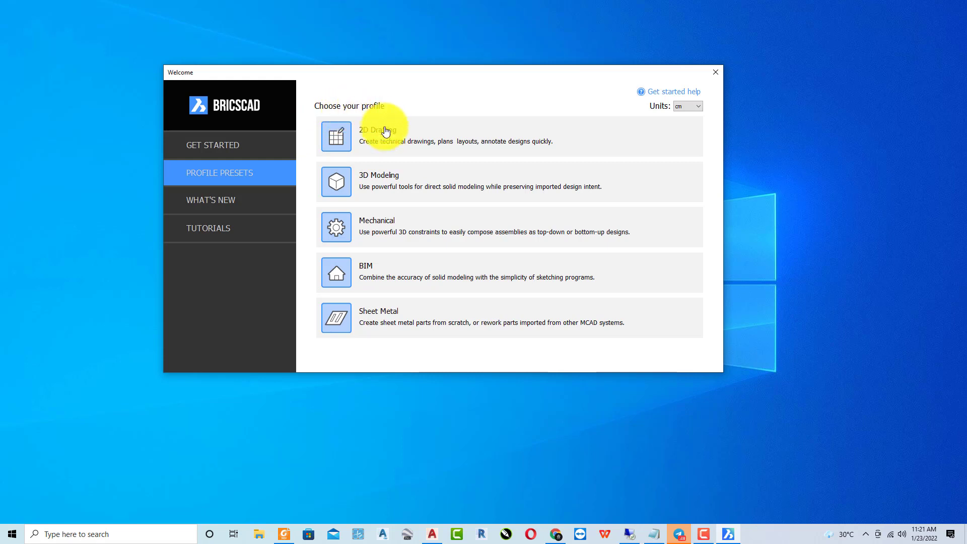
{"action": "left_click", "coordinate": [374, 138]}
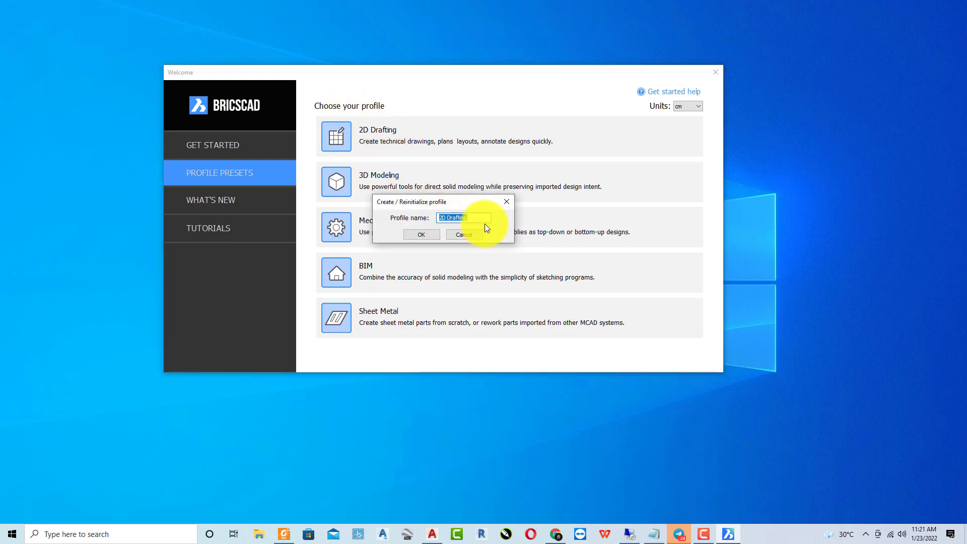
- Name the new profile 'Test Uji Briscad' and confirm it
{"action": "key", "text": "BackSpace"}
{"action": "type", "text": "T"}
{"action": "type", "text": "est "}
{"action": "type", "text": "U"}
{"action": "key", "text": "BackSpace"}
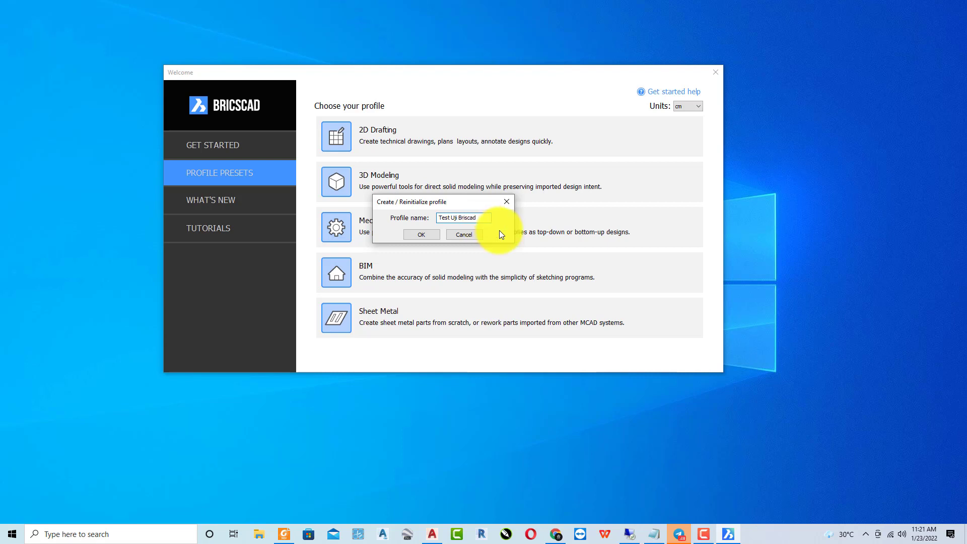
{"action": "left_click", "coordinate": [421, 234]}
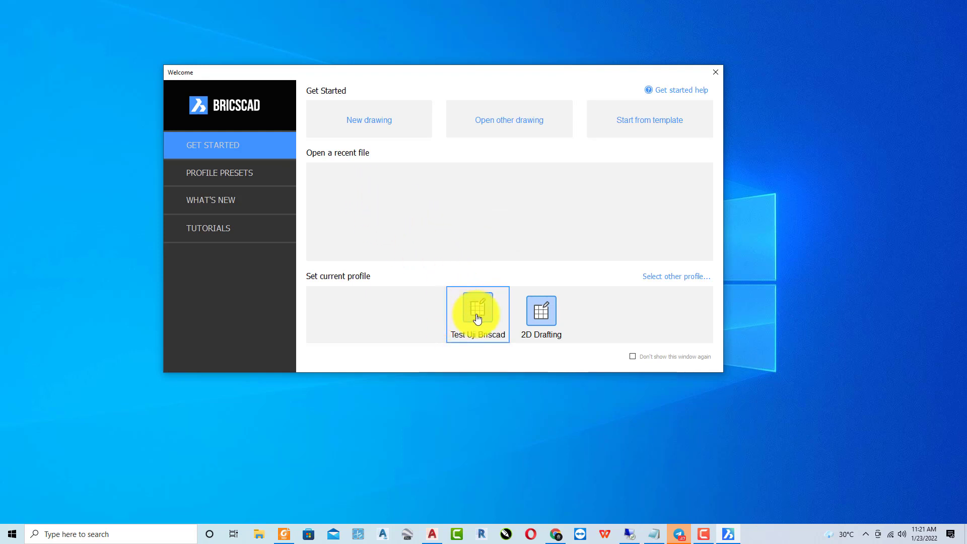
- Open a blank Drawing1, float the Draw toolbar over the canvas, and start the LINE command
{"action": "left_click", "coordinate": [366, 121]}
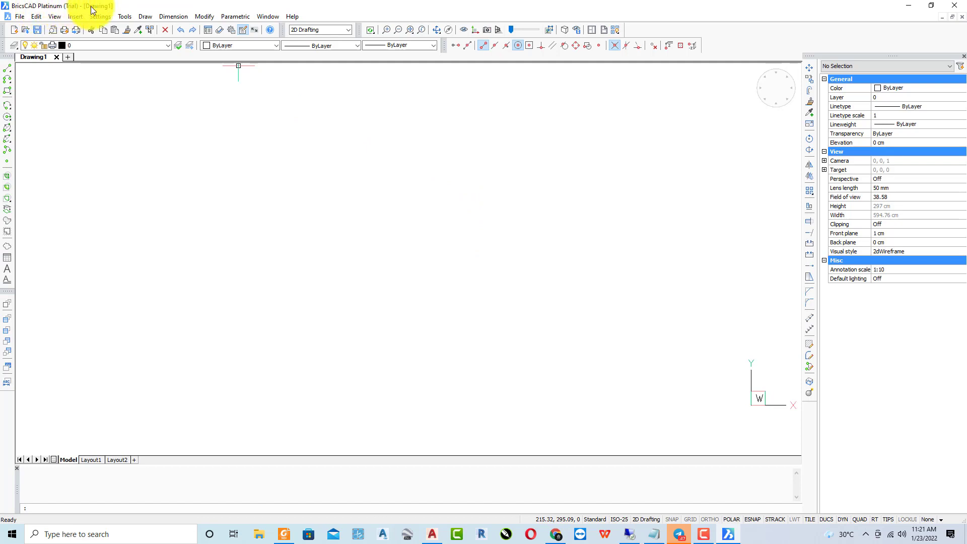
{"action": "left_click", "coordinate": [151, 141]}
{"action": "left_click", "coordinate": [103, 219]}
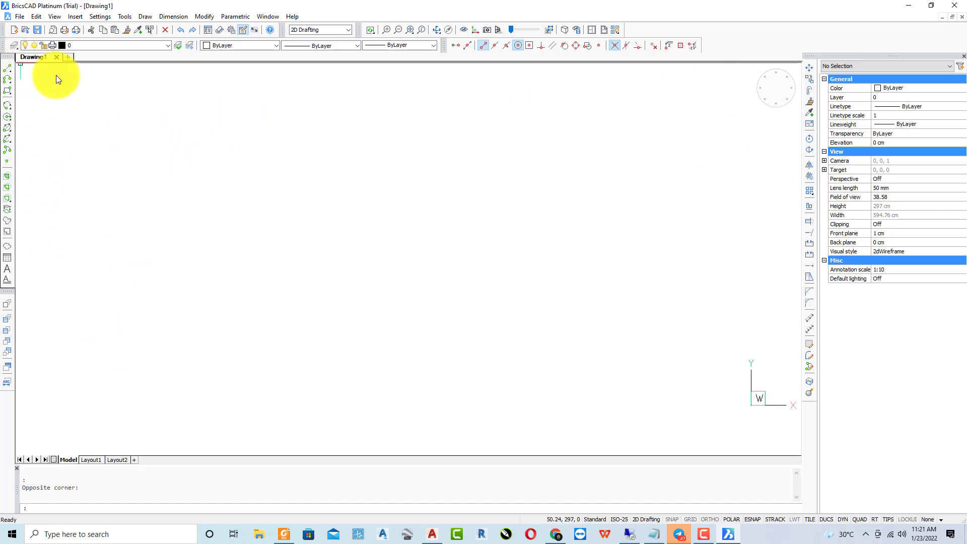
{"action": "mouse_move", "coordinate": [78, 93]}
{"action": "left_mouse_down"}
{"action": "mouse_move", "coordinate": [71, 129]}
{"action": "mouse_move", "coordinate": [15, 87]}
{"action": "left_mouse_up"}
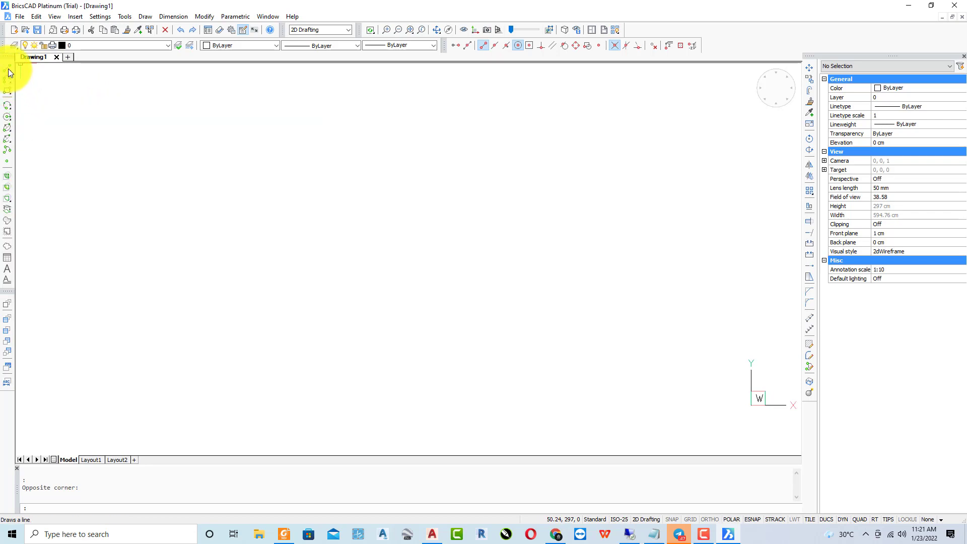
{"action": "left_click", "coordinate": [10, 71]}
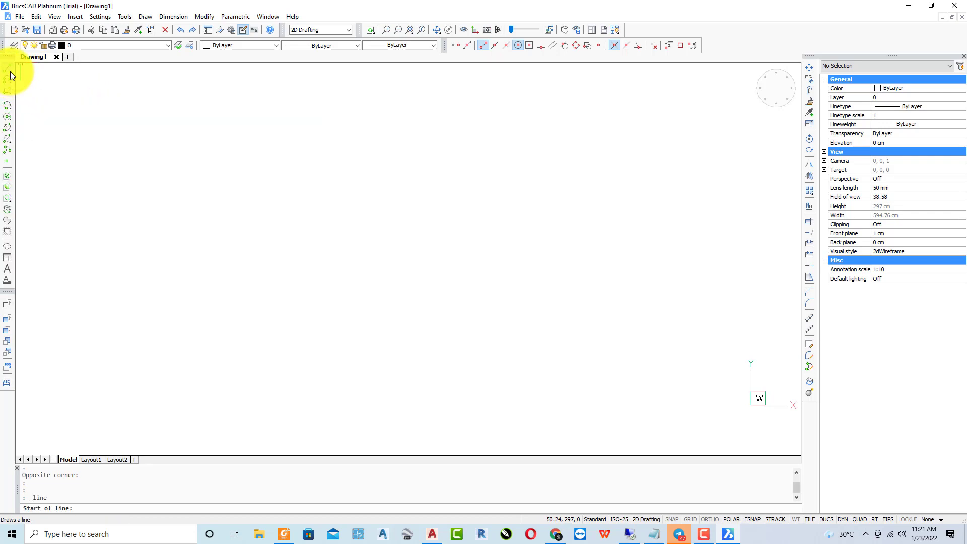
{"action": "left_click", "coordinate": [11, 71]}
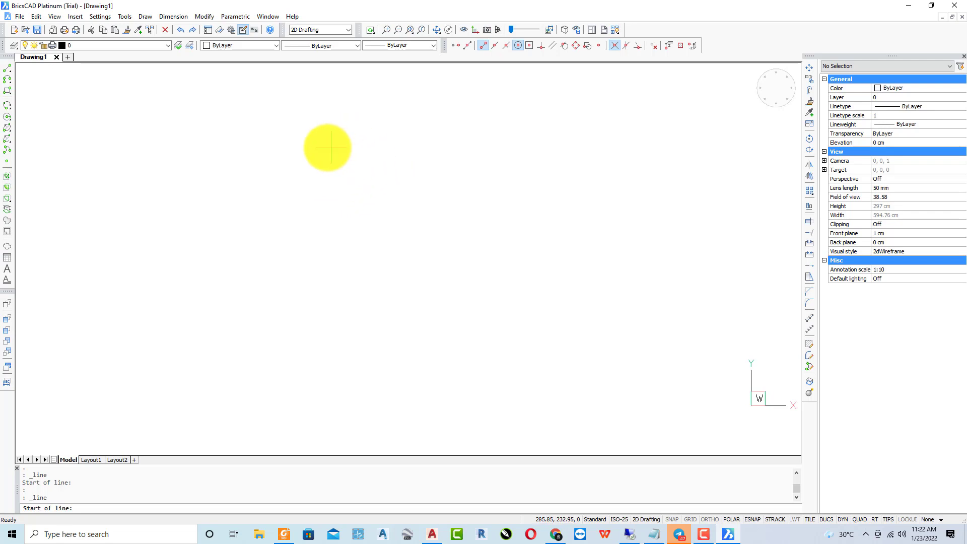
{"action": "left_click", "coordinate": [432, 533]}
{"action": "scroll", "coordinate": [302, 260], "scroll_direction": "down", "scroll_amount": 5}
{"action": "middle_click_drag", "start_coordinate": [251, 264], "coordinate": [479, 268]}
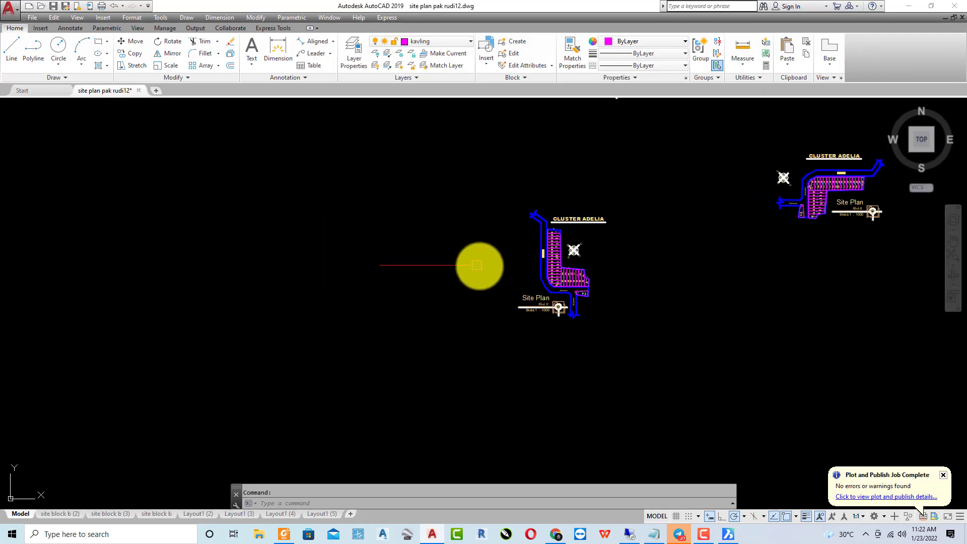
{"action": "scroll", "coordinate": [555, 267], "scroll_direction": "up", "scroll_amount": 3}
{"action": "middle_click_drag", "start_coordinate": [637, 263], "coordinate": [499, 330]}
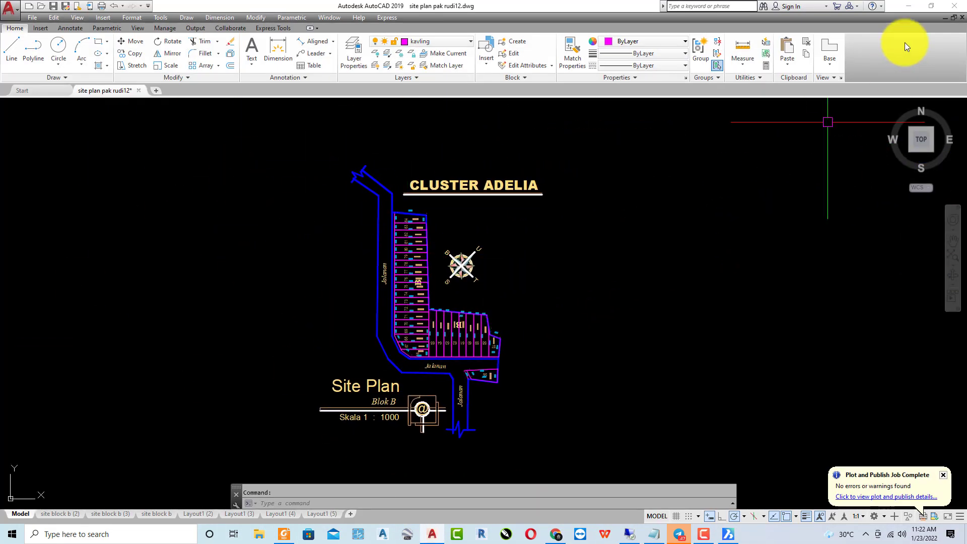
{"action": "left_click", "coordinate": [909, 6]}
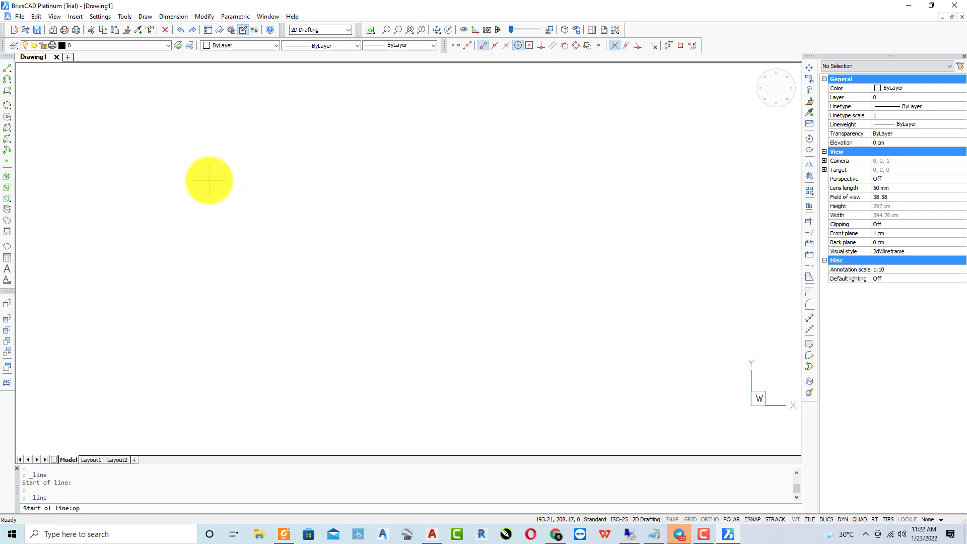
- Cancel LINE and enter 'op' at the command prompt to list OPTIONS
{"action": "key", "text": "Escape"}
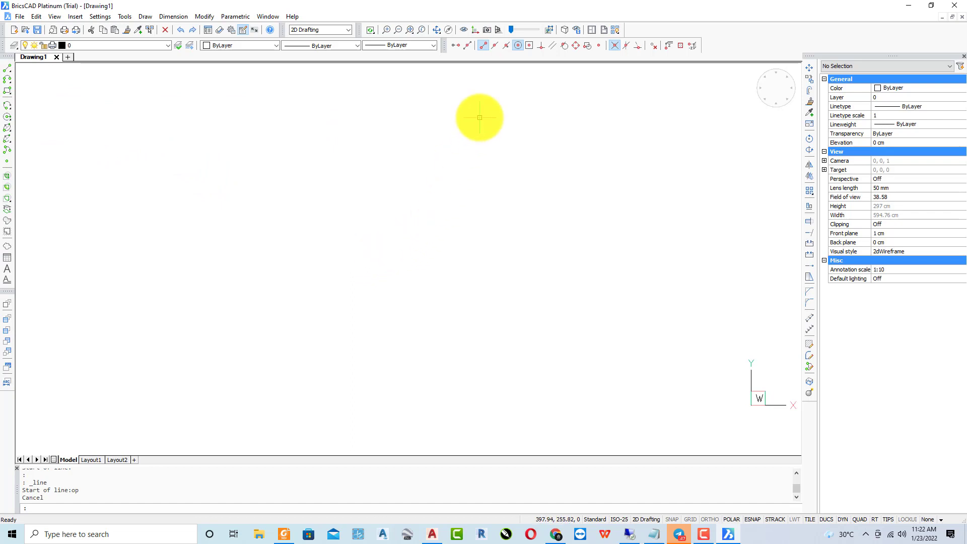
{"action": "type", "text": "op"}
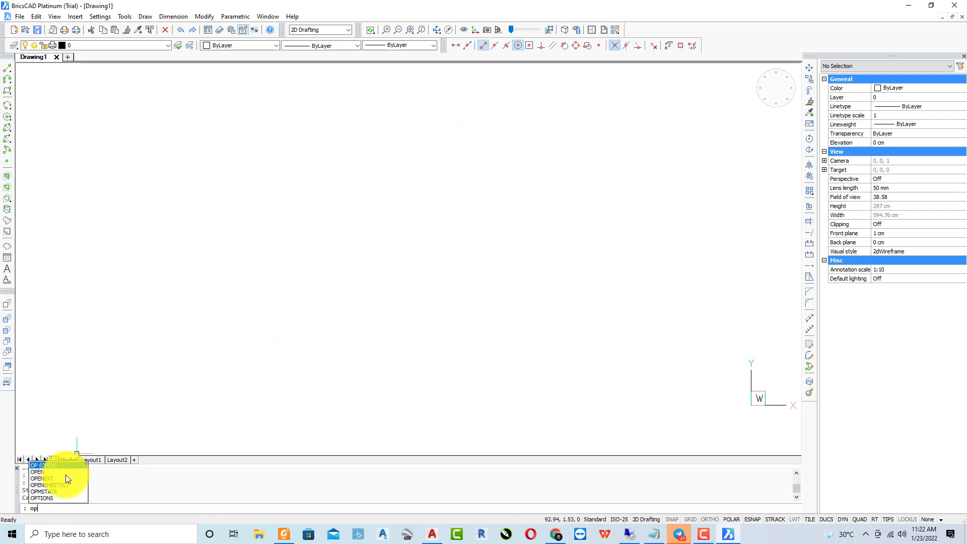
- Open the Settings dialog via OPTIONS, enlarge it, and browse the Drawing and Drafting settings
{"action": "left_click", "coordinate": [39, 497]}
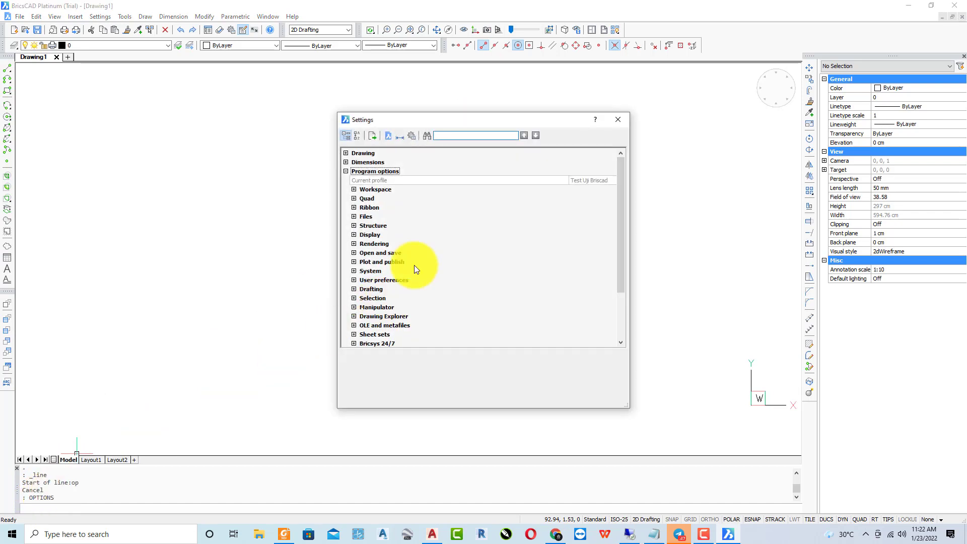
{"action": "left_click_drag", "start_coordinate": [464, 119], "coordinate": [468, 83]}
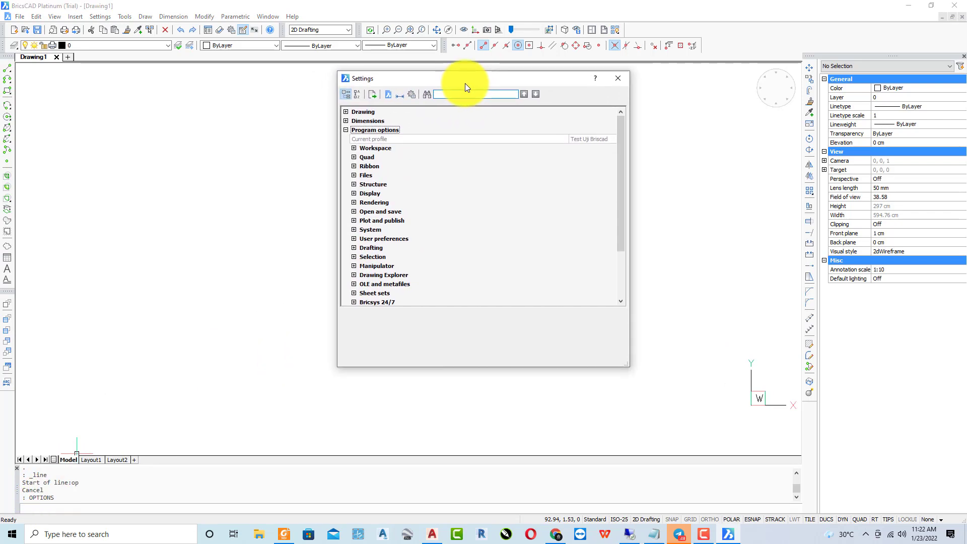
{"action": "left_click", "coordinate": [350, 129]}
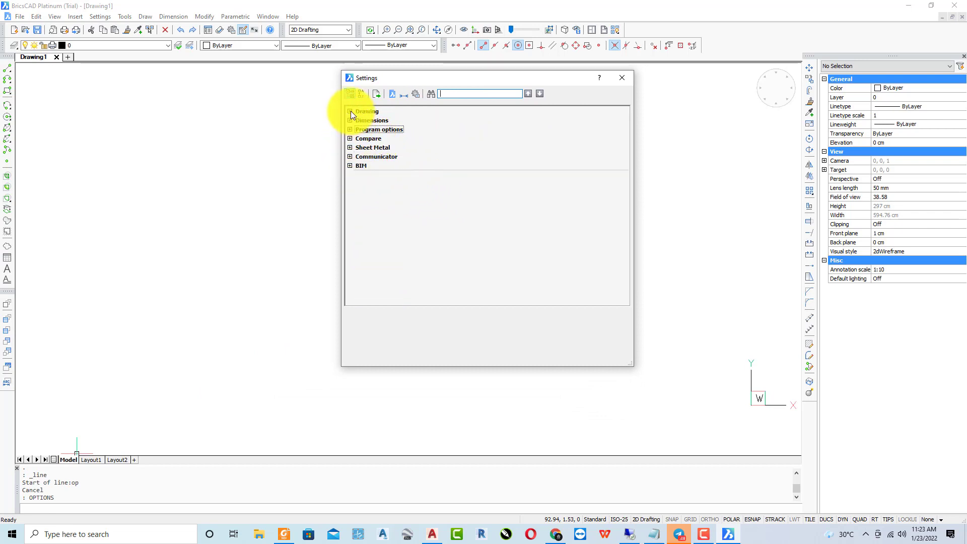
{"action": "left_click", "coordinate": [350, 112]}
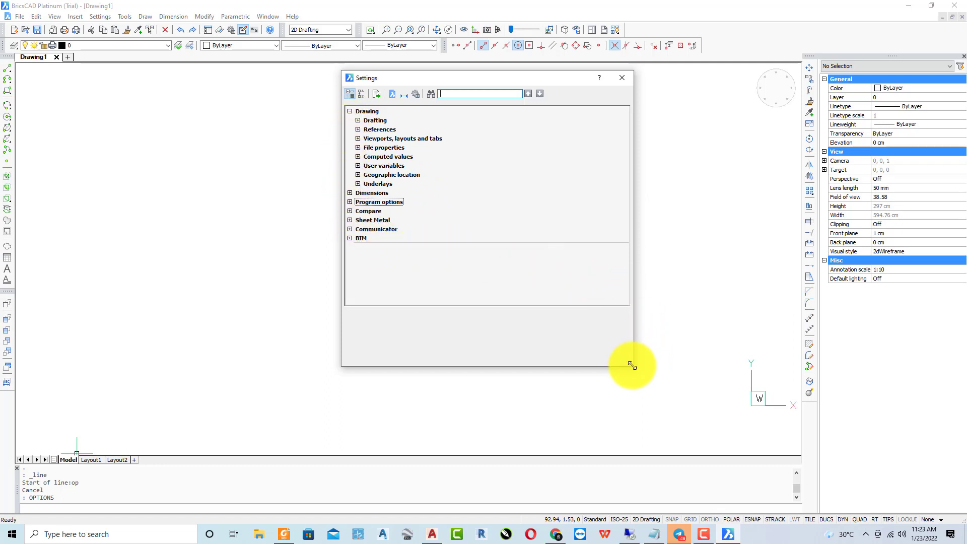
{"action": "left_click_drag", "start_coordinate": [632, 366], "coordinate": [675, 428]}
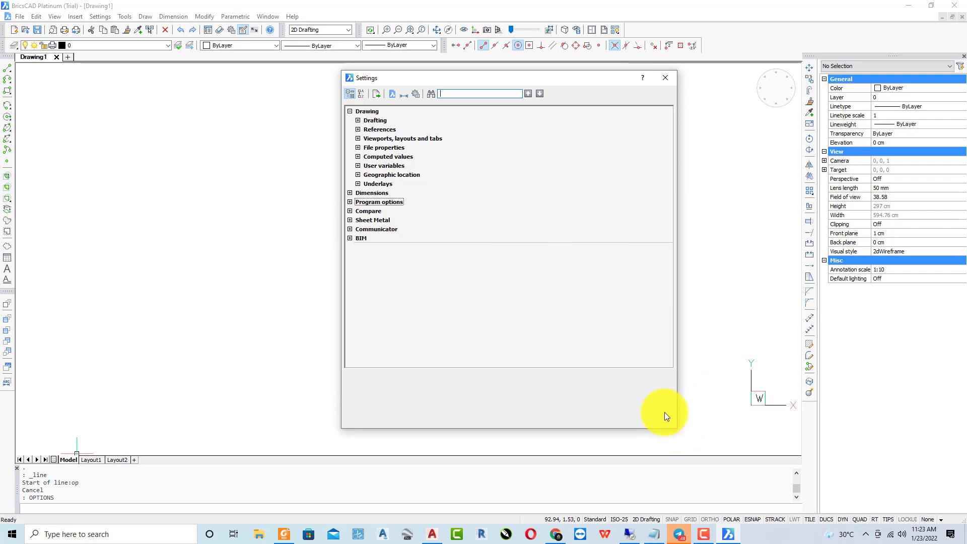
{"action": "left_click", "coordinate": [358, 122]}
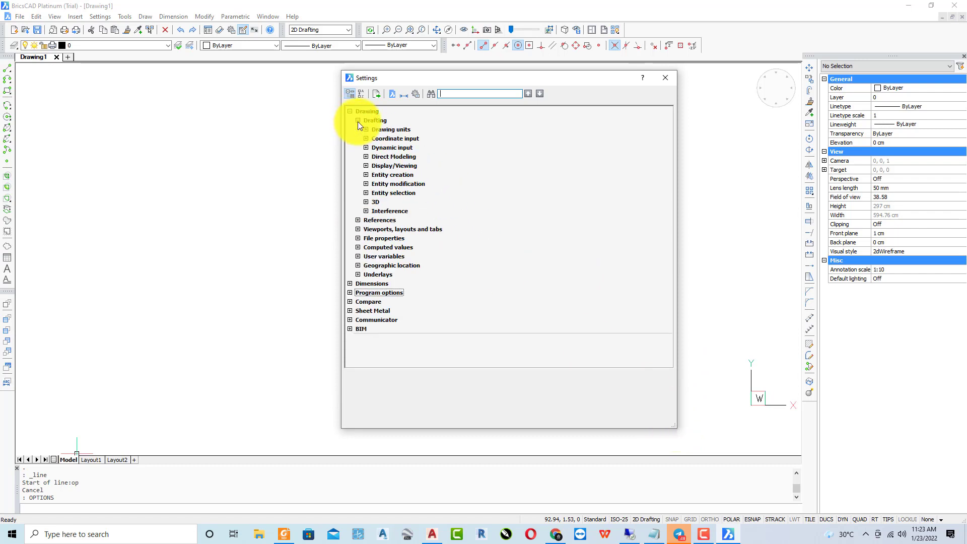
{"action": "left_click", "coordinate": [357, 122]}
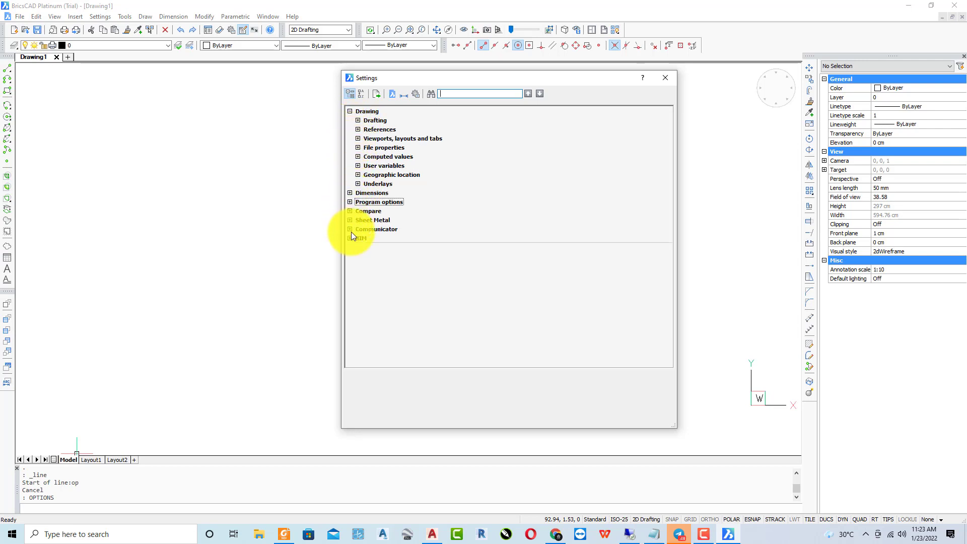
- Under Program options > Display, set Background color to Black and close Settings
{"action": "left_click", "coordinate": [350, 202]}
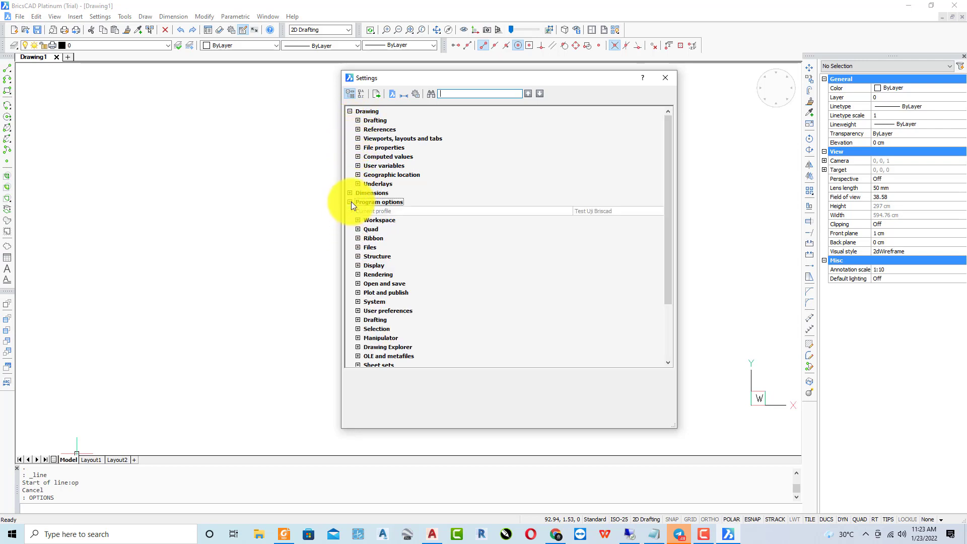
{"action": "left_click_drag", "start_coordinate": [669, 271], "coordinate": [670, 285]}
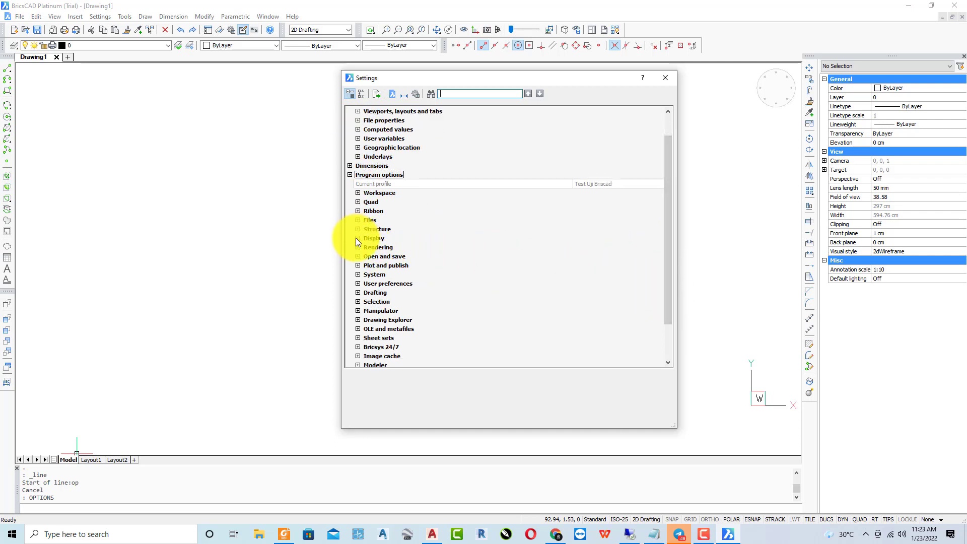
{"action": "left_click", "coordinate": [357, 239]}
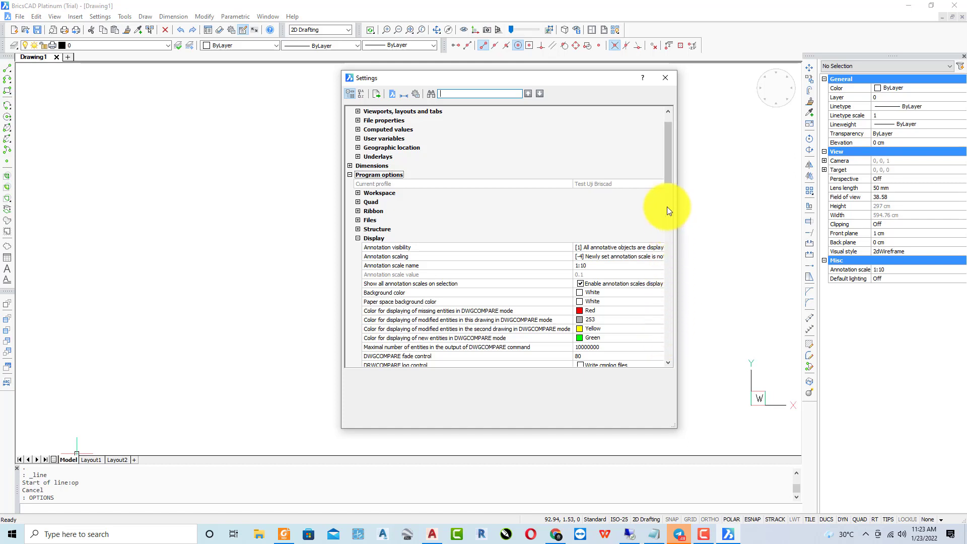
{"action": "left_click_drag", "start_coordinate": [670, 165], "coordinate": [669, 185]}
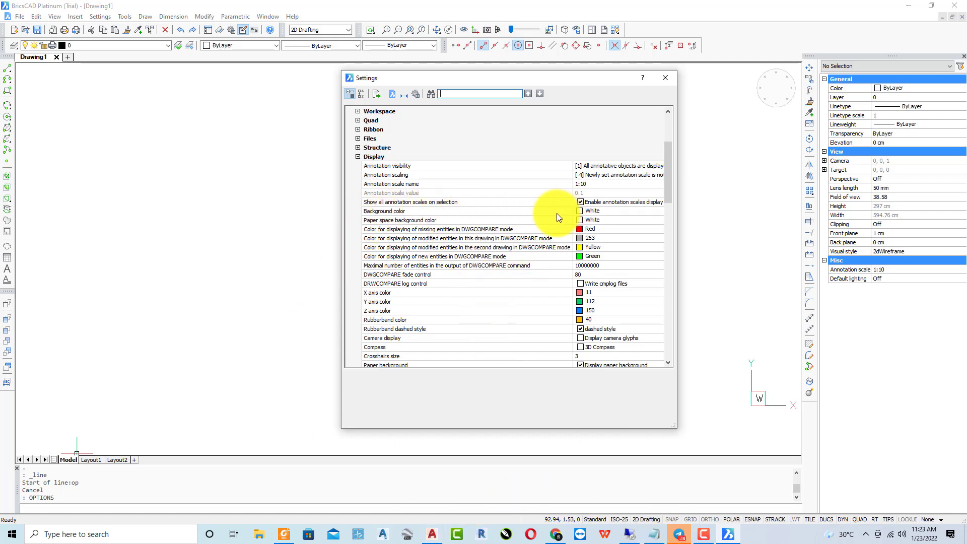
{"action": "left_click", "coordinate": [579, 210]}
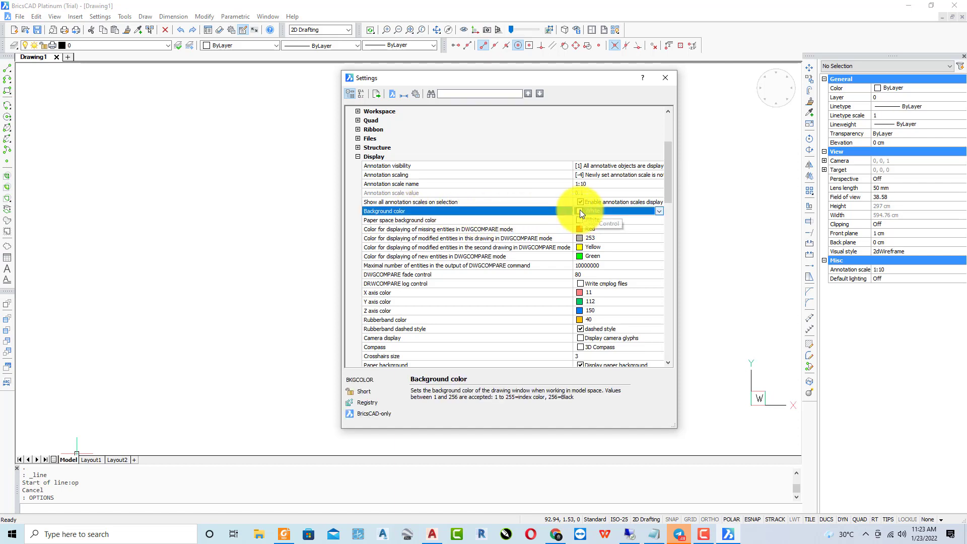
{"action": "left_click", "coordinate": [582, 212]}
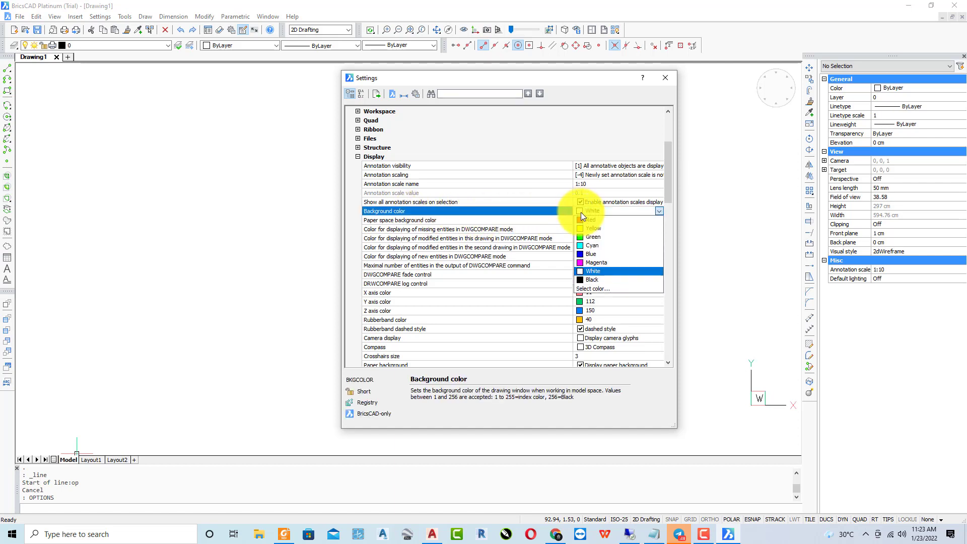
{"action": "left_click", "coordinate": [592, 280]}
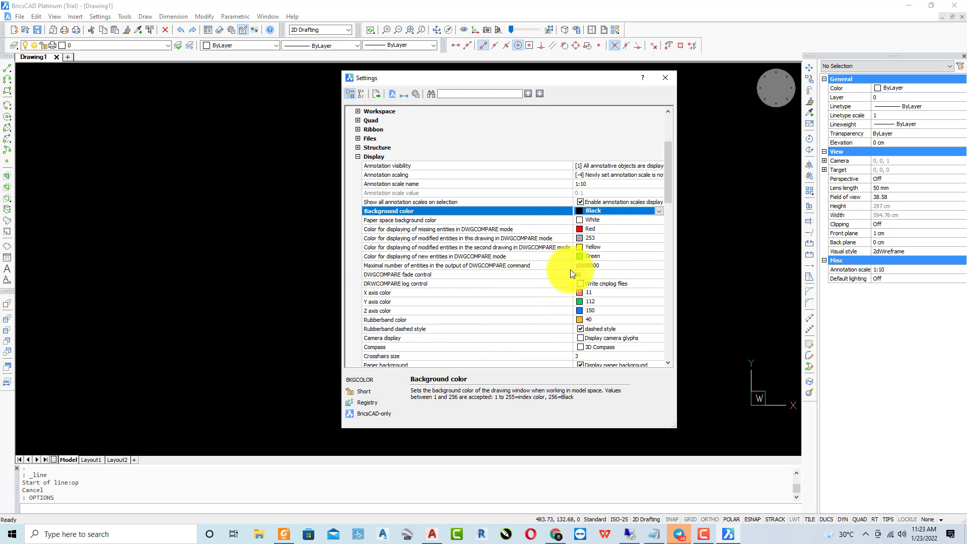
{"action": "left_click", "coordinate": [663, 79]}
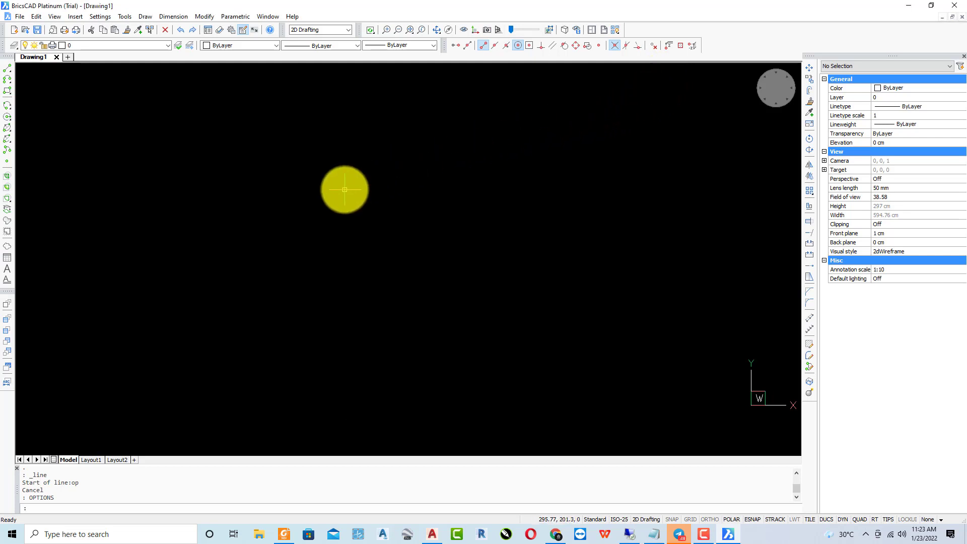
{"action": "left_click", "coordinate": [447, 174]}
{"action": "left_click", "coordinate": [171, 323]}
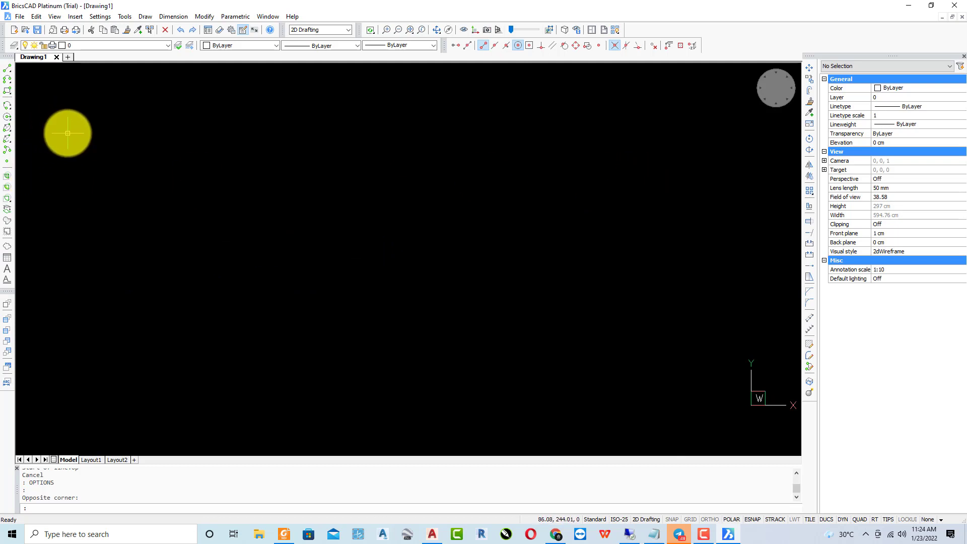
- Open DED RUAMH 8X25 REV 21 04 2020.dwg from the Music folder
{"action": "left_click", "coordinate": [18, 17]}
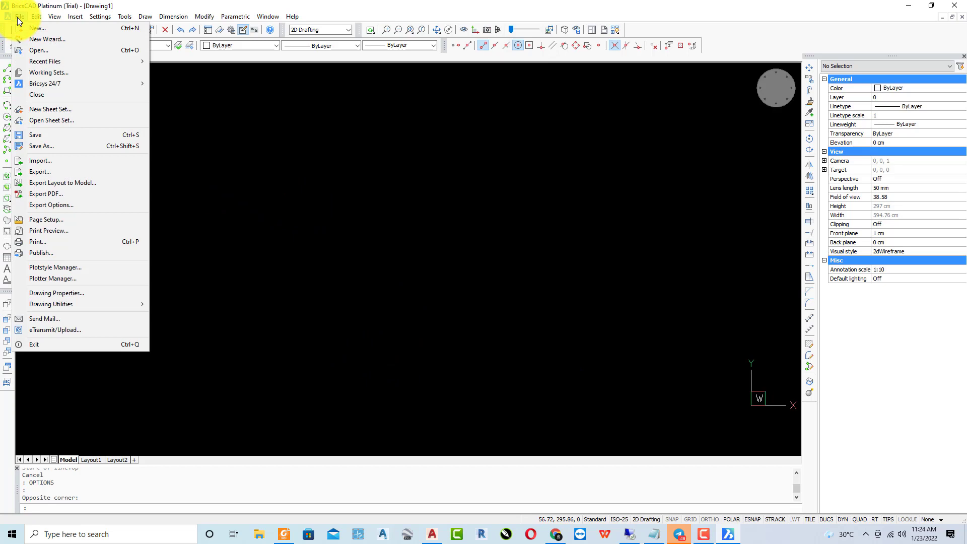
{"action": "left_click", "coordinate": [35, 51]}
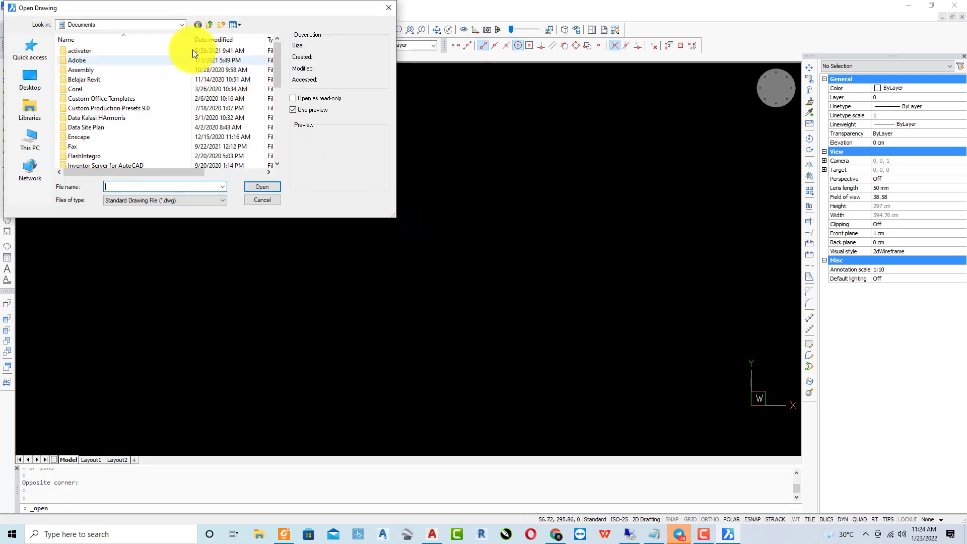
{"action": "left_click", "coordinate": [179, 26]}
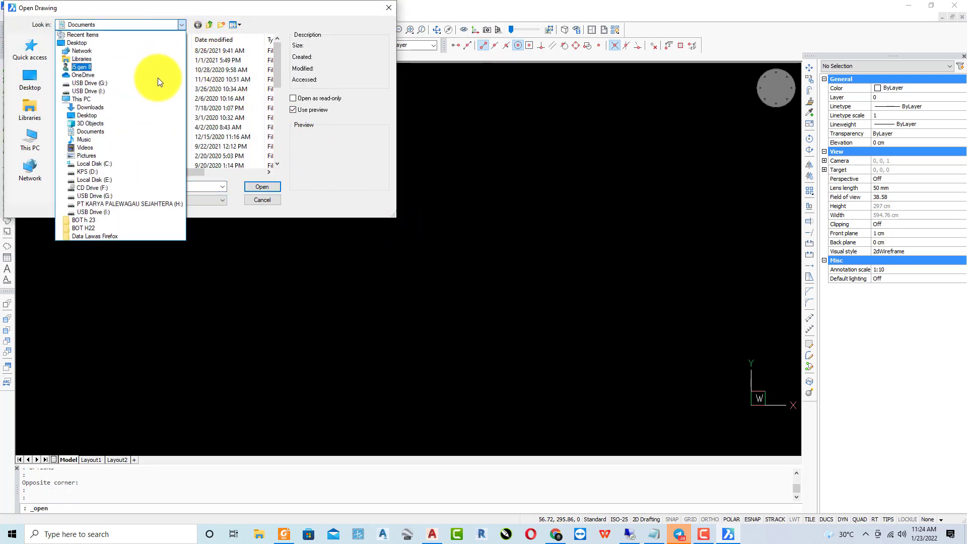
{"action": "left_click", "coordinate": [87, 59]}
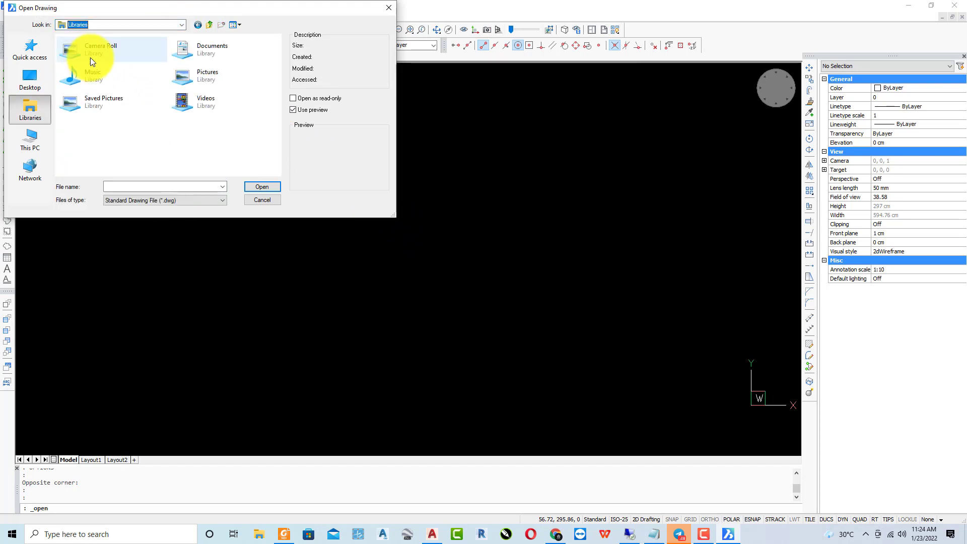
{"action": "left_click", "coordinate": [157, 24]}
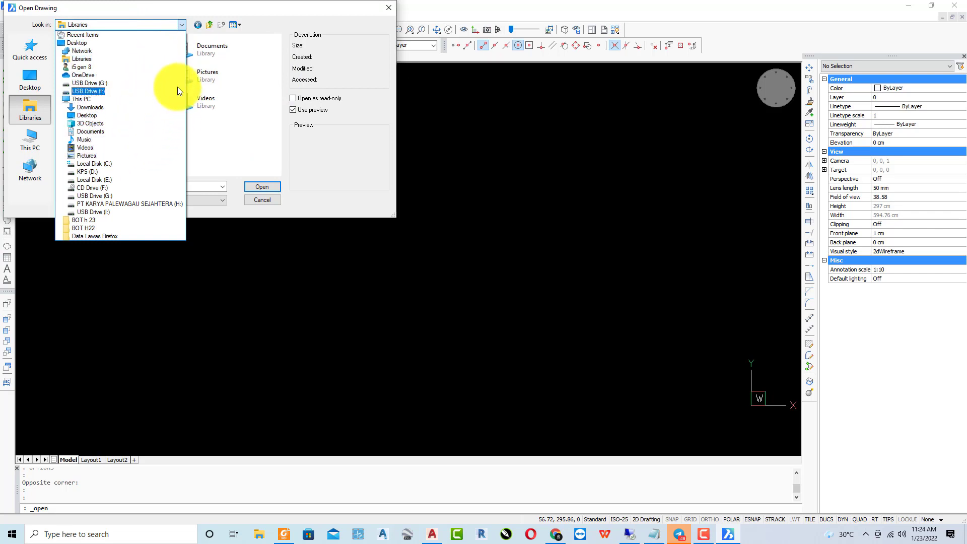
{"action": "left_click", "coordinate": [74, 52]}
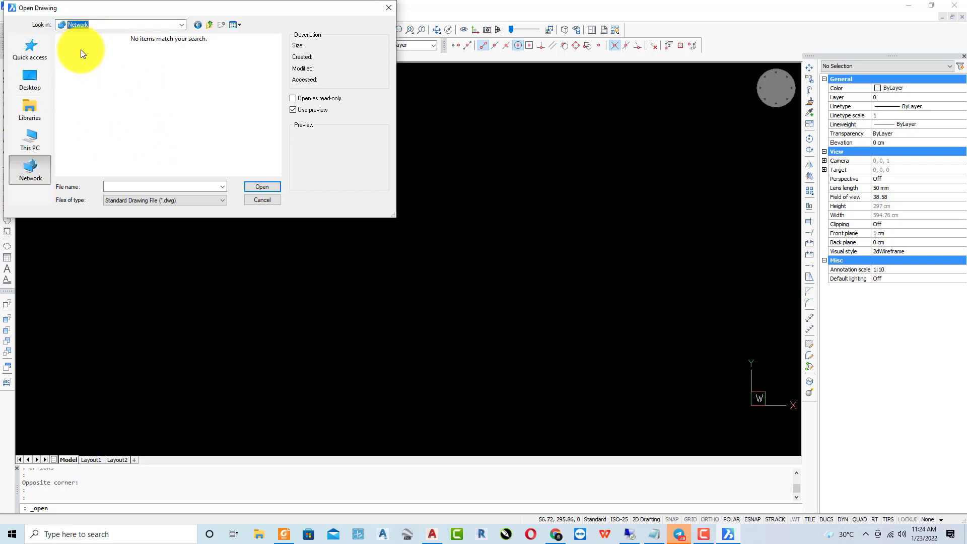
{"action": "left_click", "coordinate": [184, 24]}
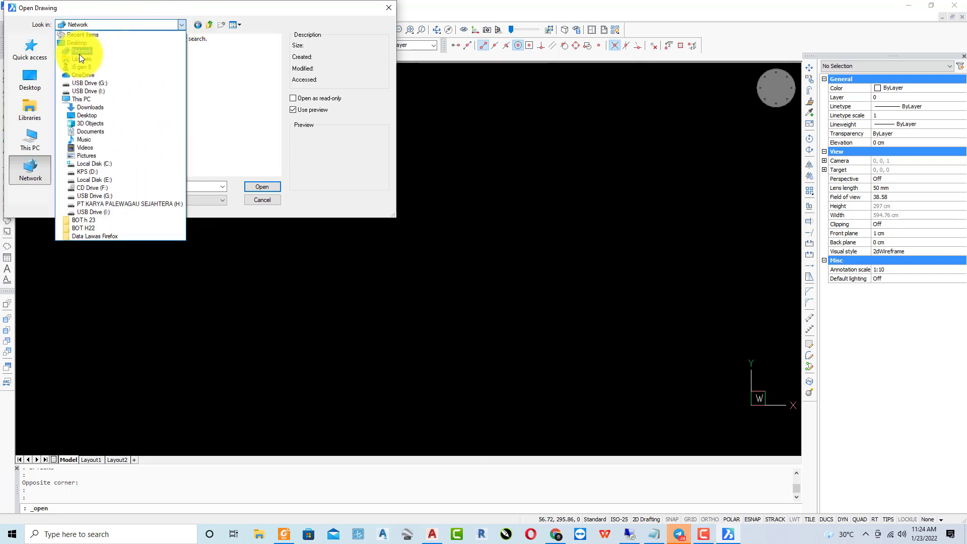
{"action": "left_click", "coordinate": [76, 141]}
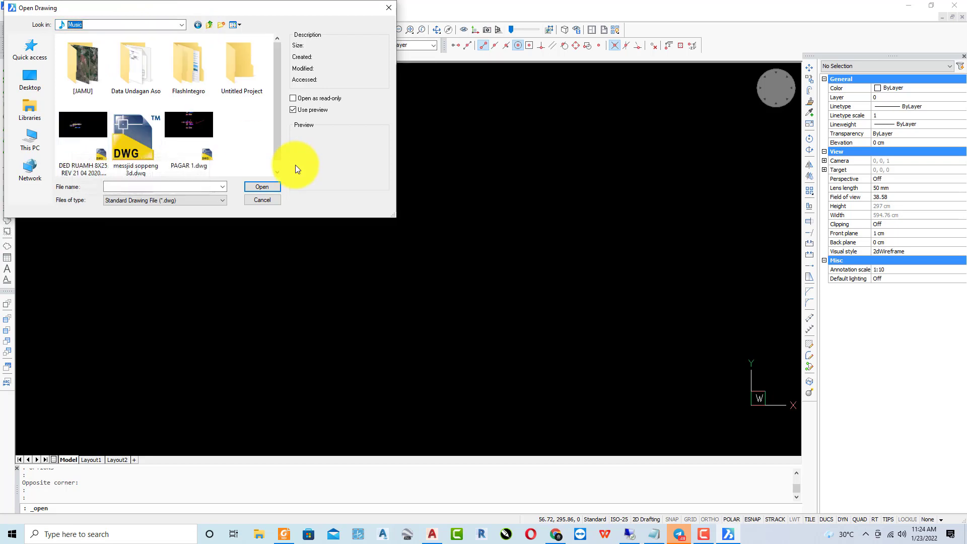
{"action": "left_click", "coordinate": [95, 127]}
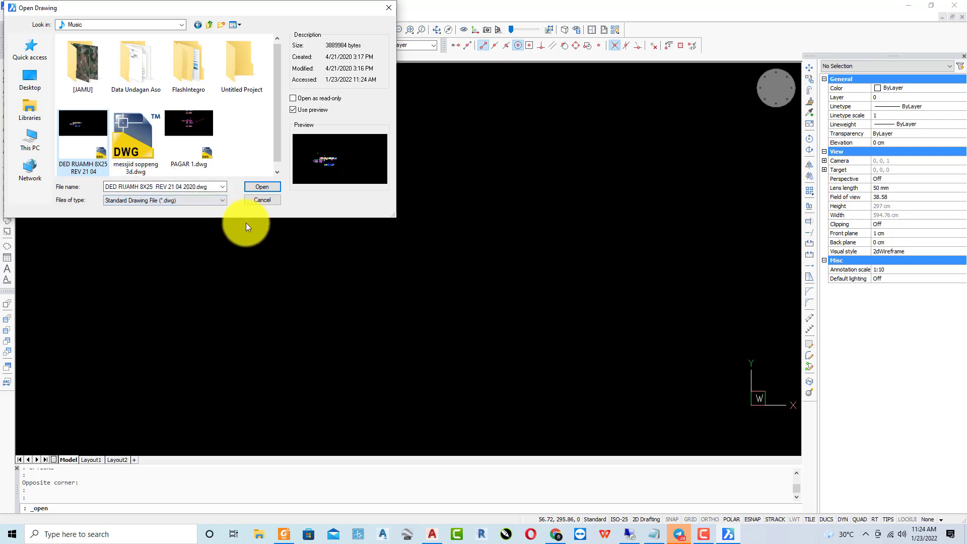
{"action": "left_click", "coordinate": [260, 187]}
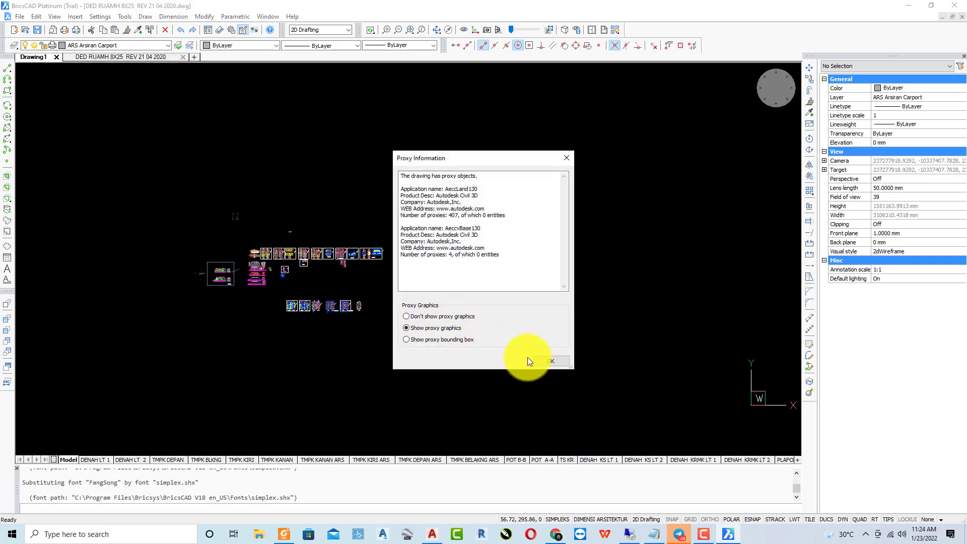
- Dismiss the Proxy Information notice and zoom around model space toward the ME and AC sheets
{"action": "left_click", "coordinate": [548, 362]}
{"action": "scroll", "coordinate": [288, 240], "scroll_direction": "up", "scroll_amount": 3, "text": "ctrl"}
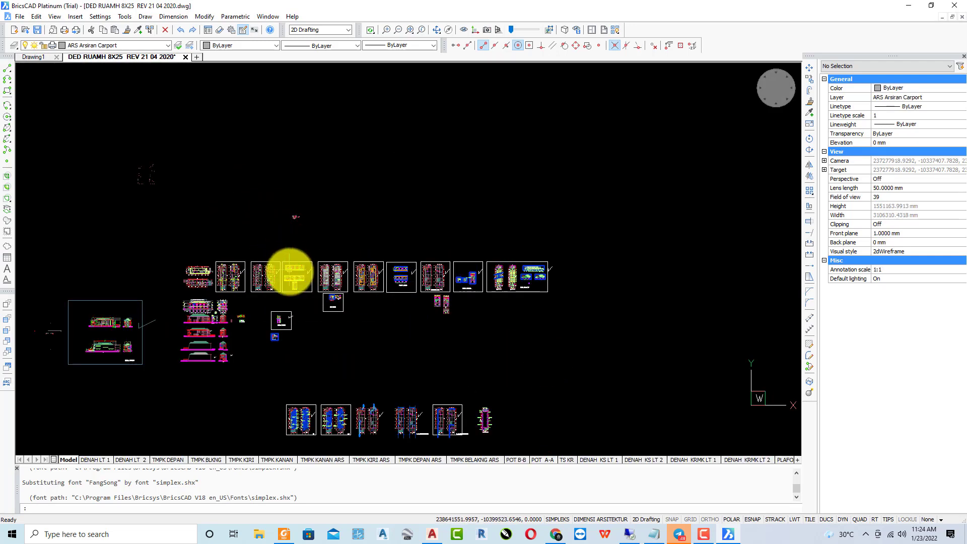
{"action": "scroll", "coordinate": [317, 287], "scroll_direction": "up", "scroll_amount": 3, "text": "ctrl"}
{"action": "scroll", "coordinate": [334, 305], "scroll_direction": "up", "scroll_amount": 3, "text": "ctrl"}
{"action": "scroll", "coordinate": [388, 216], "scroll_direction": "up", "scroll_amount": 3, "text": "ctrl"}
{"action": "scroll", "coordinate": [395, 270], "scroll_direction": "up", "scroll_amount": 3, "text": "ctrl"}
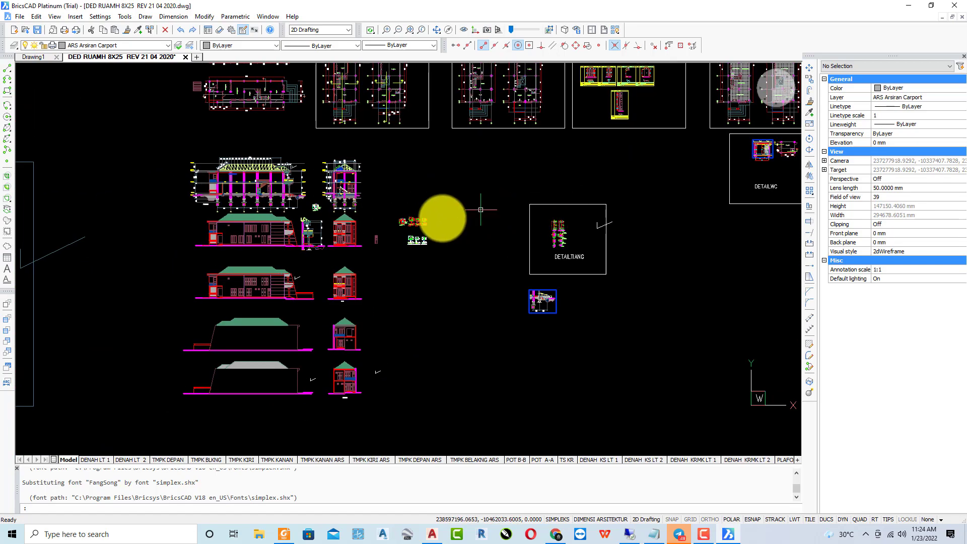
{"action": "scroll", "coordinate": [428, 241], "scroll_direction": "down", "scroll_amount": 3, "text": "ctrl"}
{"action": "scroll", "coordinate": [395, 242], "scroll_direction": "down", "scroll_amount": 3, "text": "ctrl"}
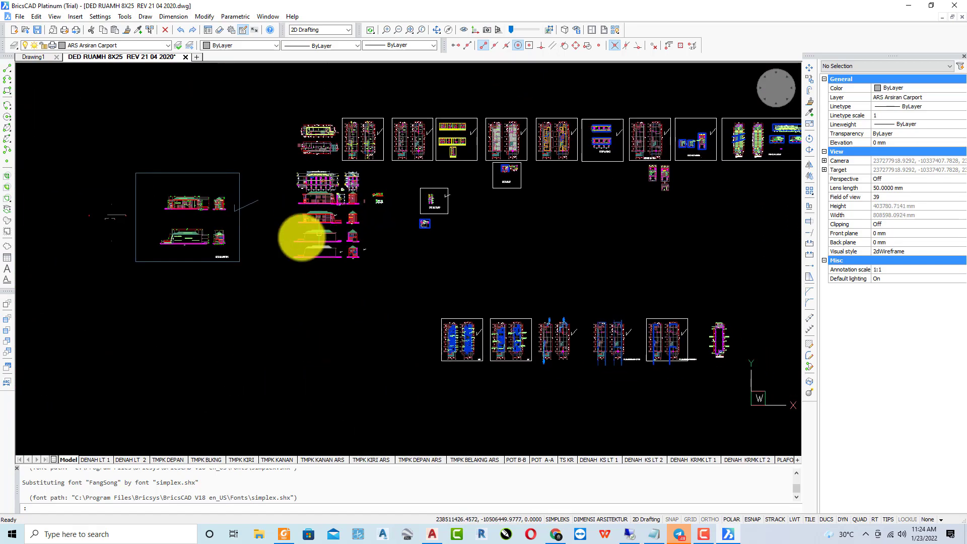
{"action": "scroll", "coordinate": [469, 338], "scroll_direction": "up", "scroll_amount": 3, "text": "ctrl"}
{"action": "scroll", "coordinate": [322, 287], "scroll_direction": "up", "scroll_amount": 3, "text": "ctrl"}
{"action": "mouse_move", "coordinate": [237, 263]}
{"action": "middle_mouse_down"}
{"action": "mouse_move", "coordinate": [529, 280]}
{"action": "mouse_move", "coordinate": [579, 255]}
{"action": "middle_mouse_up"}
{"action": "scroll", "coordinate": [414, 269], "scroll_direction": "up", "scroll_amount": 3, "text": "ctrl"}
{"action": "scroll", "coordinate": [267, 328], "scroll_direction": "up", "scroll_amount": 3, "text": "ctrl"}
{"action": "scroll", "coordinate": [404, 272], "scroll_direction": "down", "scroll_amount": 5, "text": "ctrl"}
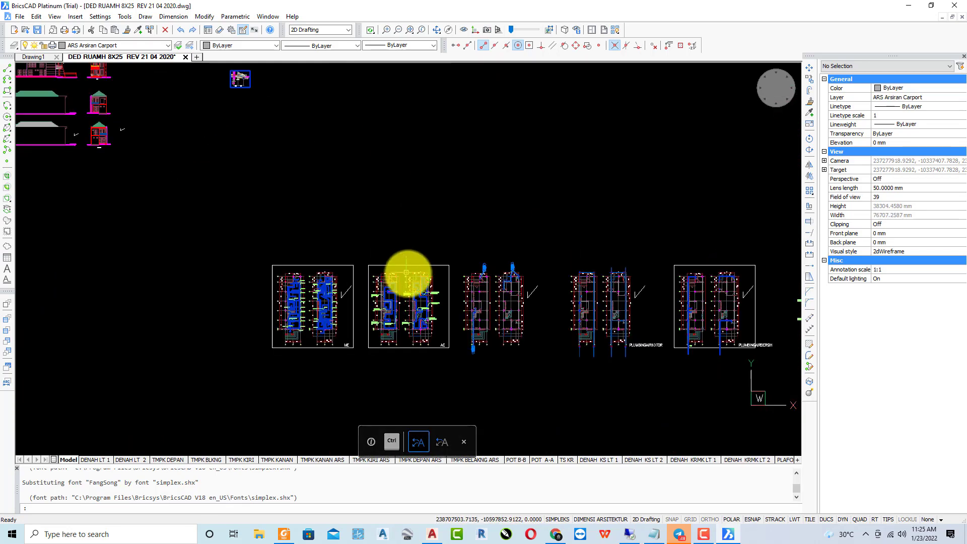
{"action": "scroll", "coordinate": [369, 385], "scroll_direction": "down", "scroll_amount": 3, "text": "ctrl"}
{"action": "scroll", "coordinate": [369, 385], "scroll_direction": "up", "scroll_amount": 2, "text": "ctrl"}
{"action": "scroll", "coordinate": [277, 176], "scroll_direction": "up", "scroll_amount": 2, "text": "ctrl"}
{"action": "scroll", "coordinate": [298, 241], "scroll_direction": "up", "scroll_amount": 2, "text": "ctrl"}
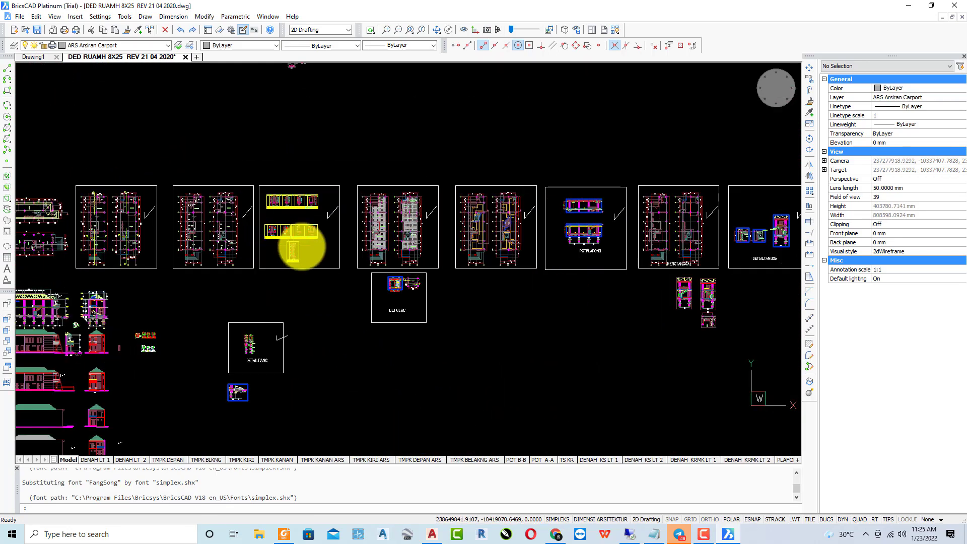
{"action": "scroll", "coordinate": [329, 258], "scroll_direction": "up", "scroll_amount": 3, "text": "ctrl"}
{"action": "scroll", "coordinate": [329, 259], "scroll_direction": "up", "scroll_amount": 2, "text": "ctrl"}
{"action": "scroll", "coordinate": [349, 226], "scroll_direction": "up", "scroll_amount": 3, "text": "ctrl"}
- Pan and zoom across the sheet clusters to bring the floor plans into view
{"action": "middle_click_drag", "start_coordinate": [309, 216], "coordinate": [166, 251]}
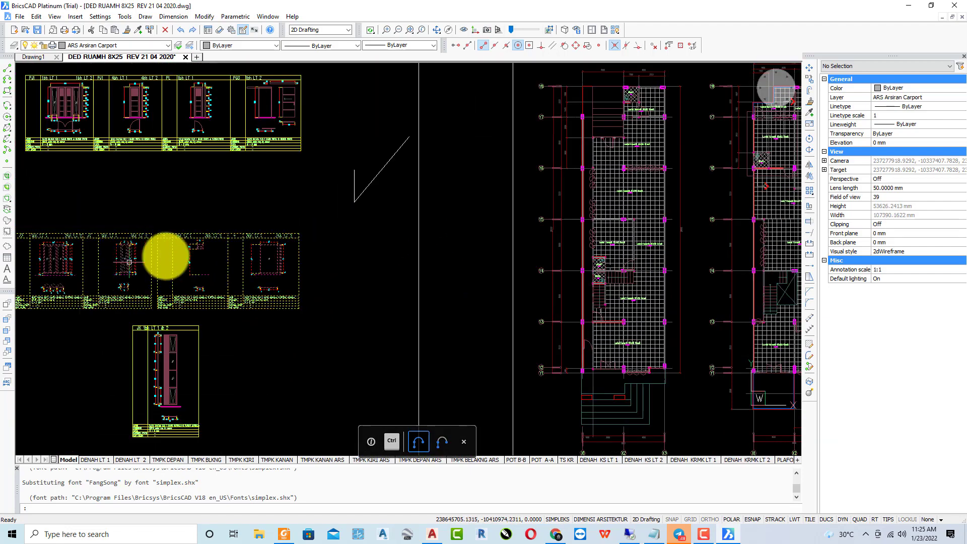
{"action": "scroll", "coordinate": [407, 252], "scroll_direction": "down", "scroll_amount": 5, "text": "ctrl"}
{"action": "scroll", "coordinate": [407, 251], "scroll_direction": "down", "scroll_amount": 2, "text": "ctrl"}
{"action": "scroll", "coordinate": [527, 335], "scroll_direction": "down", "scroll_amount": 5, "text": "ctrl"}
{"action": "middle_click_drag", "start_coordinate": [527, 335], "coordinate": [688, 328]}
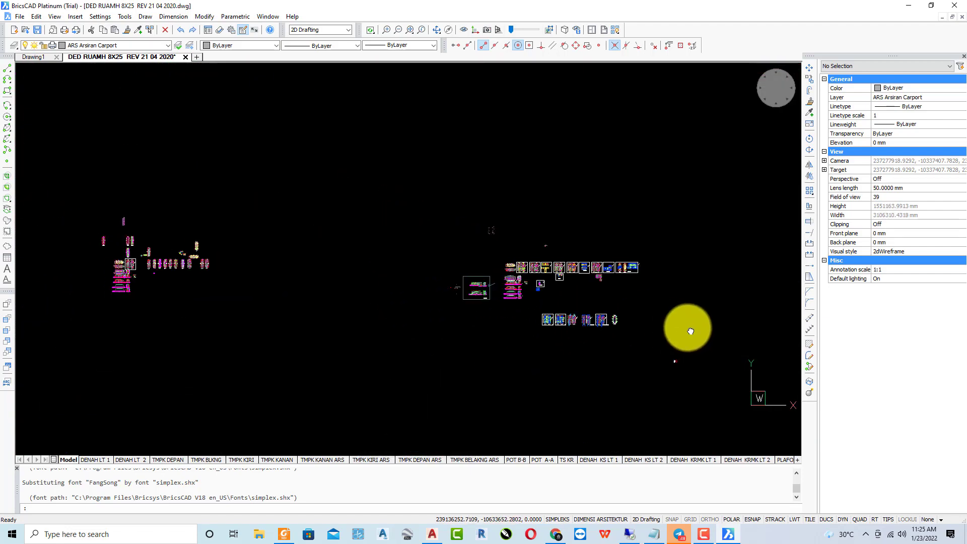
{"action": "scroll", "coordinate": [264, 296], "scroll_direction": "up", "scroll_amount": 1}
{"action": "scroll", "coordinate": [119, 151], "scroll_direction": "down", "scroll_amount": 1}
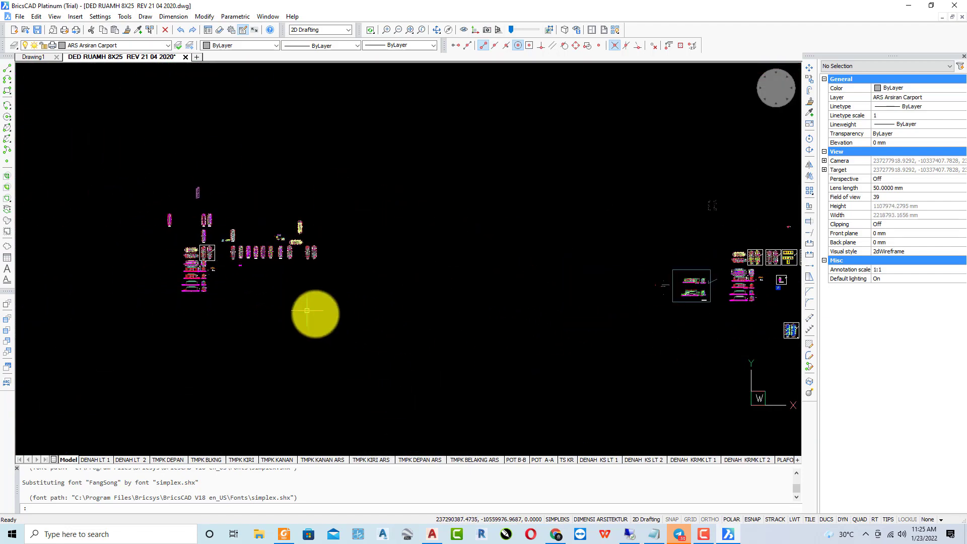
{"action": "scroll", "coordinate": [147, 285], "scroll_direction": "up", "scroll_amount": 2}
{"action": "scroll", "coordinate": [352, 295], "scroll_direction": "down", "scroll_amount": 5}
{"action": "mouse_move", "coordinate": [439, 276]}
{"action": "middle_mouse_down"}
{"action": "mouse_move", "coordinate": [92, 313]}
{"action": "mouse_move", "coordinate": [540, 312]}
{"action": "middle_mouse_up"}
{"action": "scroll", "coordinate": [330, 303], "scroll_direction": "up", "scroll_amount": 1}
{"action": "scroll", "coordinate": [299, 270], "scroll_direction": "up", "scroll_amount": 2}
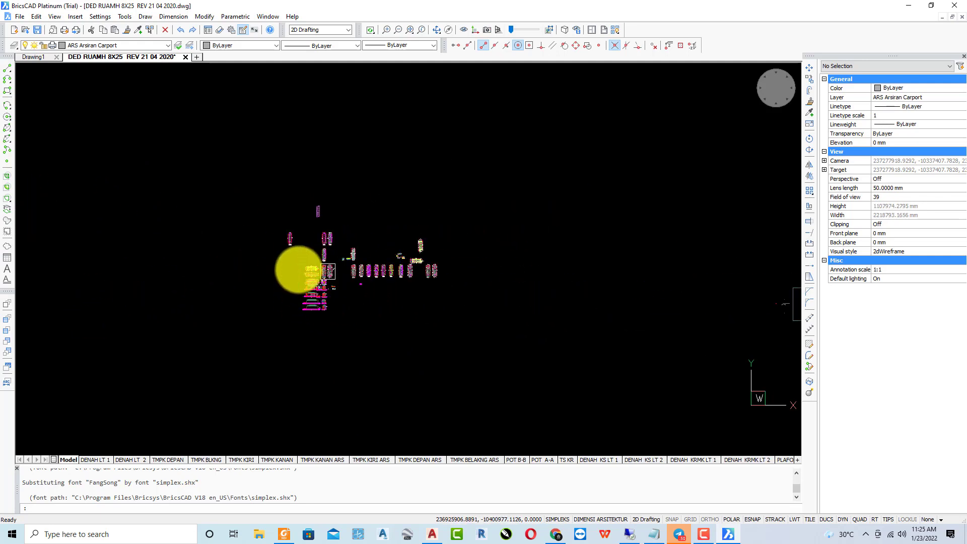
{"action": "scroll", "coordinate": [368, 290], "scroll_direction": "up", "scroll_amount": 2}
{"action": "scroll", "coordinate": [370, 282], "scroll_direction": "up", "scroll_amount": 1}
{"action": "scroll", "coordinate": [395, 255], "scroll_direction": "up", "scroll_amount": 1}
{"action": "scroll", "coordinate": [436, 220], "scroll_direction": "up", "scroll_amount": 2}
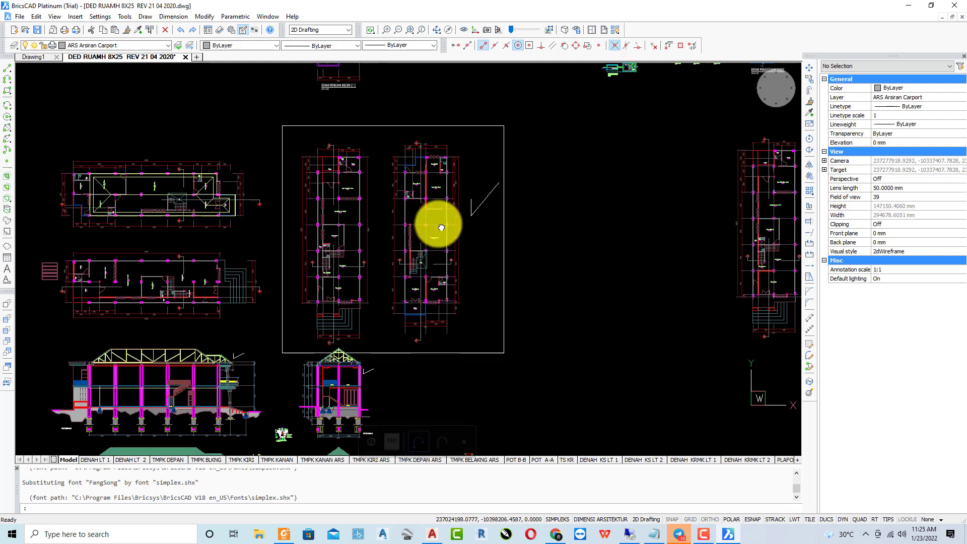
{"action": "middle_click_drag", "start_coordinate": [437, 220], "coordinate": [197, 220]}
{"action": "middle_click_drag", "start_coordinate": [546, 272], "coordinate": [432, 209]}
{"action": "scroll", "coordinate": [432, 251], "scroll_direction": "up", "scroll_amount": 2}
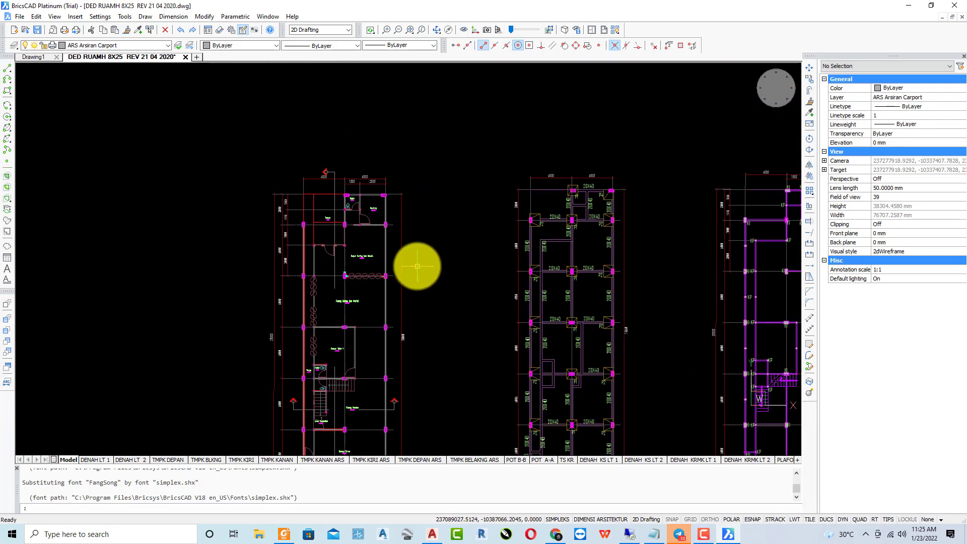
{"action": "scroll", "coordinate": [378, 199], "scroll_direction": "up", "scroll_amount": 1}
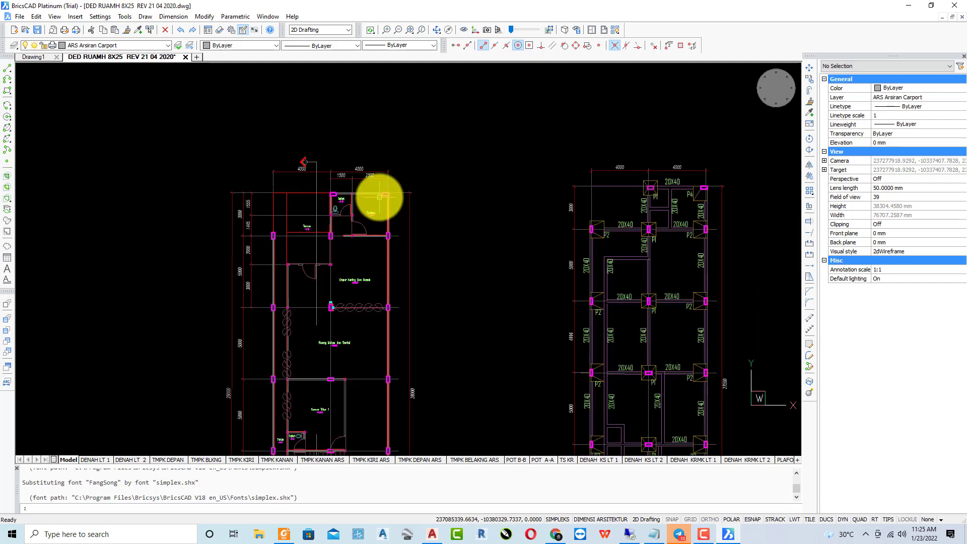
{"action": "scroll", "coordinate": [370, 187], "scroll_direction": "up", "scroll_amount": 1}
- Window-select the floor plan's top dimensions and a dashed line, then clear the selections
{"action": "left_click", "coordinate": [359, 149]}
{"action": "scroll", "coordinate": [359, 148], "scroll_direction": "up", "scroll_amount": 1}
{"action": "left_click", "coordinate": [345, 169]}
{"action": "left_click", "coordinate": [357, 201]}
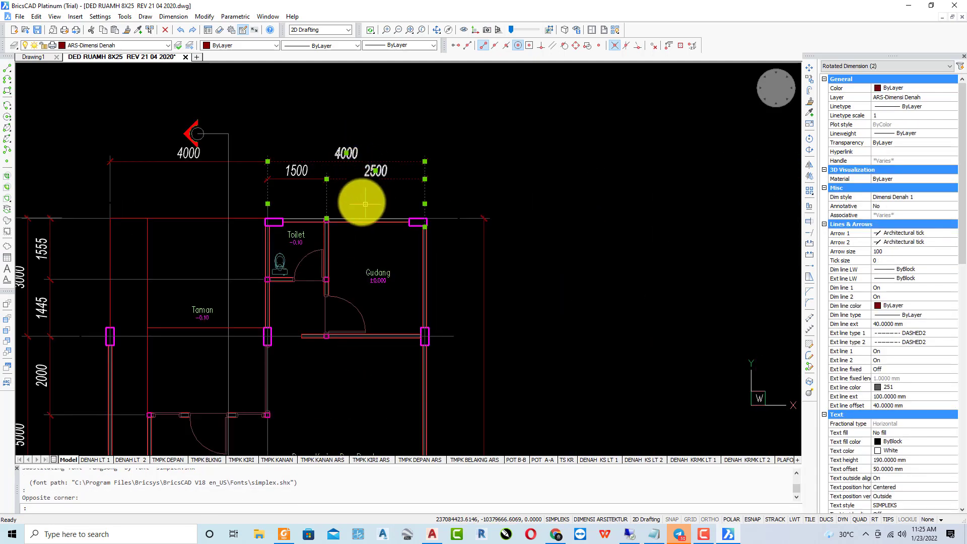
{"action": "left_click", "coordinate": [291, 162]}
{"action": "scroll", "coordinate": [453, 274], "scroll_direction": "up", "scroll_amount": 1}
{"action": "scroll", "coordinate": [474, 202], "scroll_direction": "up", "scroll_amount": 1}
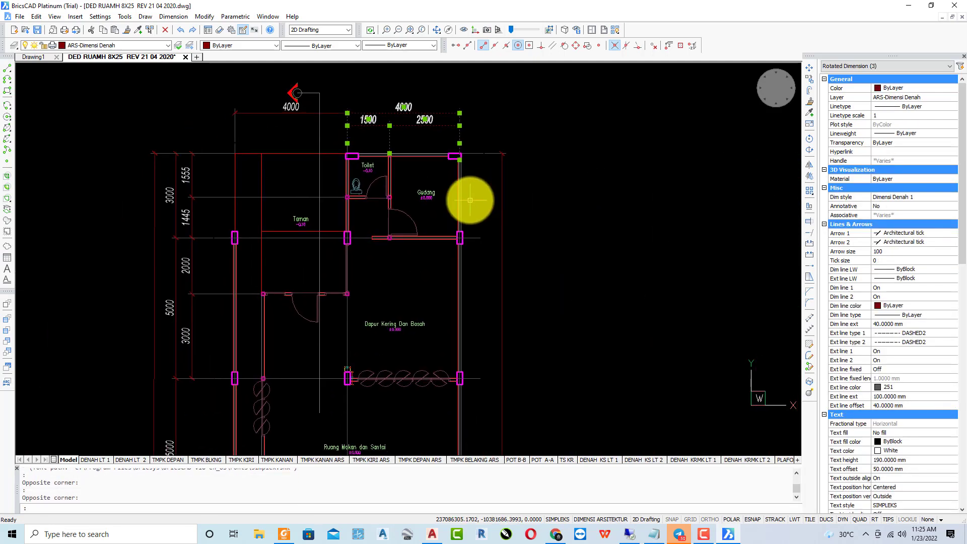
{"action": "key", "text": "Escape"}
{"action": "scroll", "coordinate": [450, 190], "scroll_direction": "up", "scroll_amount": 1}
{"action": "left_click_drag", "start_coordinate": [471, 198], "coordinate": [451, 190]}
{"action": "scroll", "coordinate": [450, 189], "scroll_direction": "down", "scroll_amount": 3}
{"action": "middle_click_drag", "start_coordinate": [535, 253], "coordinate": [337, 196]}
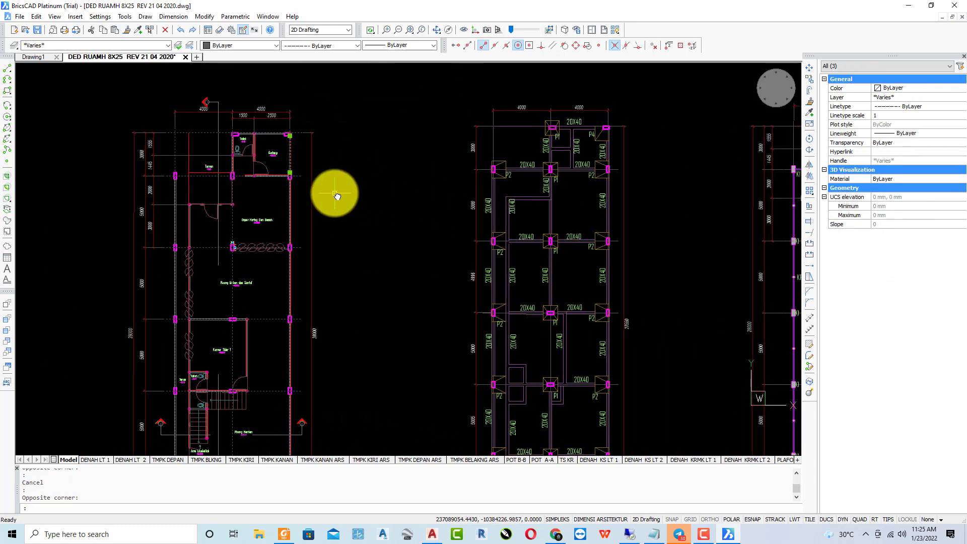
{"action": "key", "text": "Escape"}
- Pan over the structural plan, select eight floor-plan objects, and clear the selection
{"action": "scroll", "coordinate": [604, 198], "scroll_direction": "up", "scroll_amount": 2}
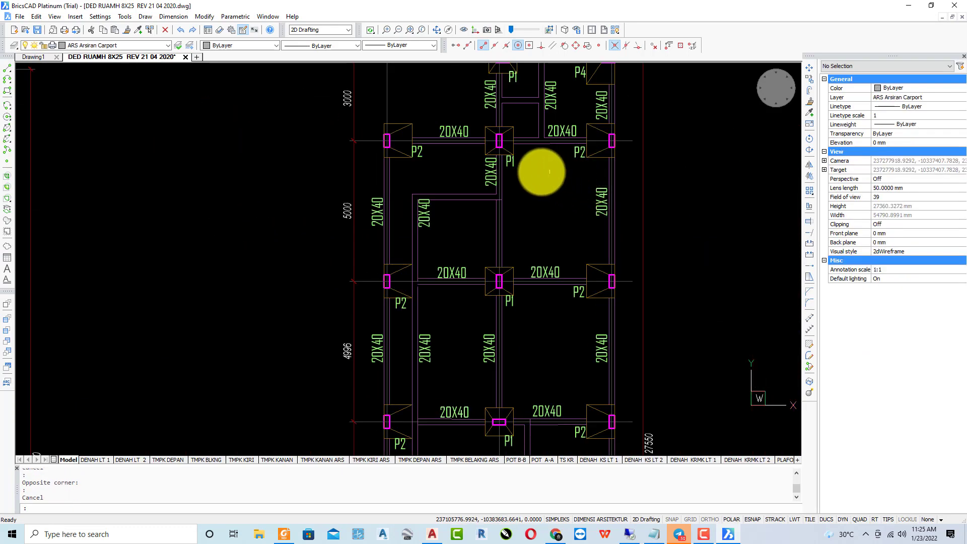
{"action": "middle_click_drag", "start_coordinate": [539, 169], "coordinate": [358, 195]}
{"action": "scroll", "coordinate": [359, 195], "scroll_direction": "up", "scroll_amount": 2}
{"action": "scroll", "coordinate": [302, 181], "scroll_direction": "down", "scroll_amount": 1}
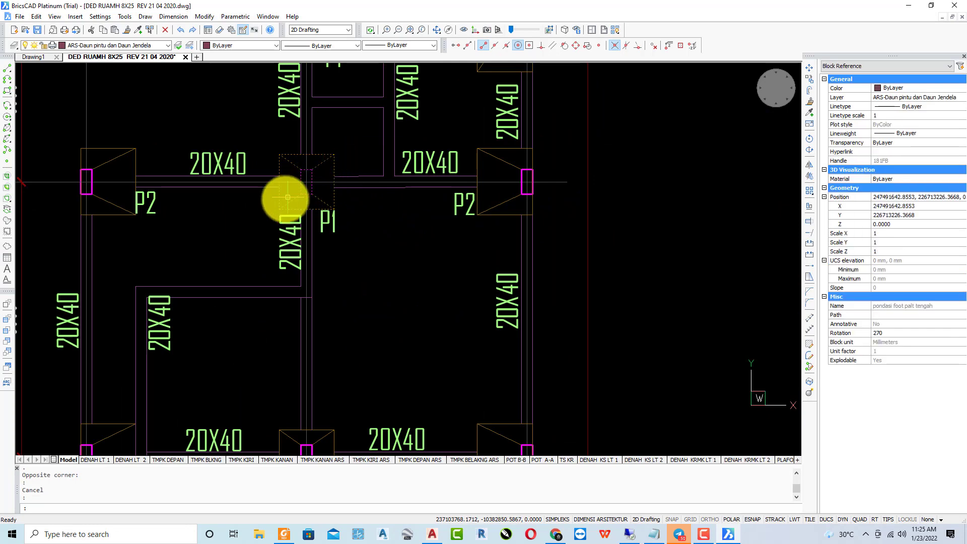
{"action": "scroll", "coordinate": [497, 238], "scroll_direction": "down", "scroll_amount": 3}
{"action": "scroll", "coordinate": [540, 237], "scroll_direction": "down", "scroll_amount": 3}
{"action": "key", "text": "Escape"}
{"action": "middle_click_drag", "start_coordinate": [612, 228], "coordinate": [356, 211]}
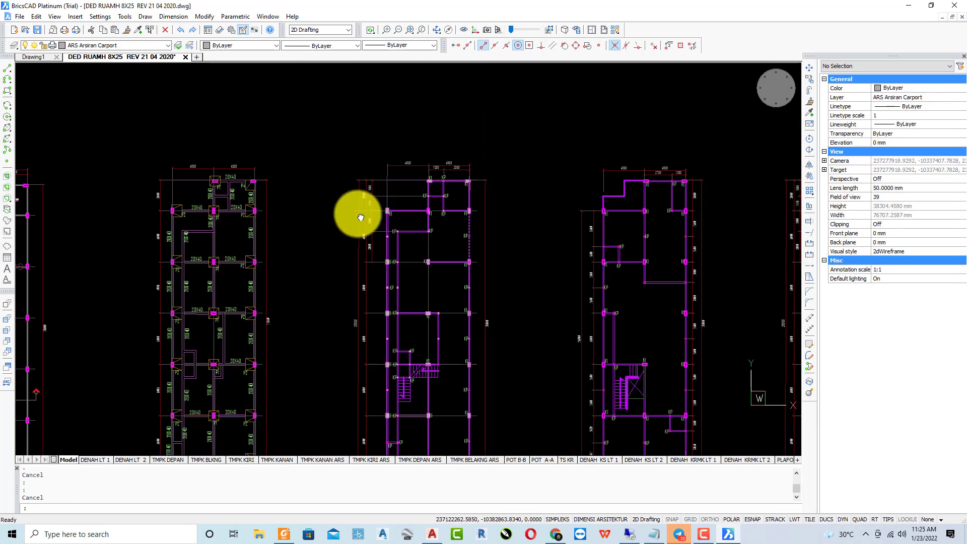
{"action": "left_click_drag", "start_coordinate": [751, 264], "coordinate": [628, 231]}
{"action": "key", "text": "Escape"}
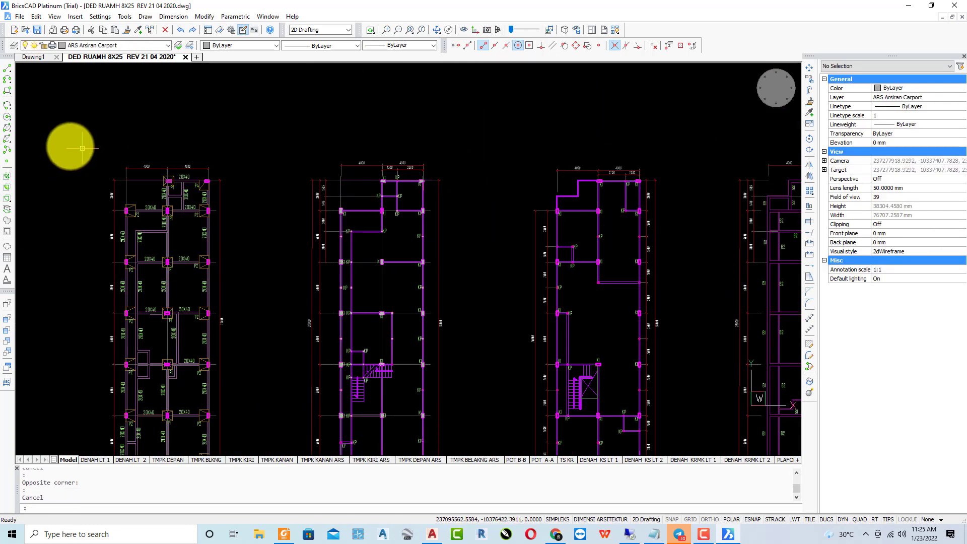
{"action": "scroll", "coordinate": [166, 123], "scroll_direction": "down", "scroll_amount": 2}
{"action": "scroll", "coordinate": [251, 145], "scroll_direction": "down", "scroll_amount": 2}
{"action": "mouse_move", "coordinate": [251, 144]}
{"action": "middle_mouse_down"}
{"action": "mouse_move", "coordinate": [265, 208]}
{"action": "mouse_move", "coordinate": [373, 282]}
{"action": "middle_mouse_up"}
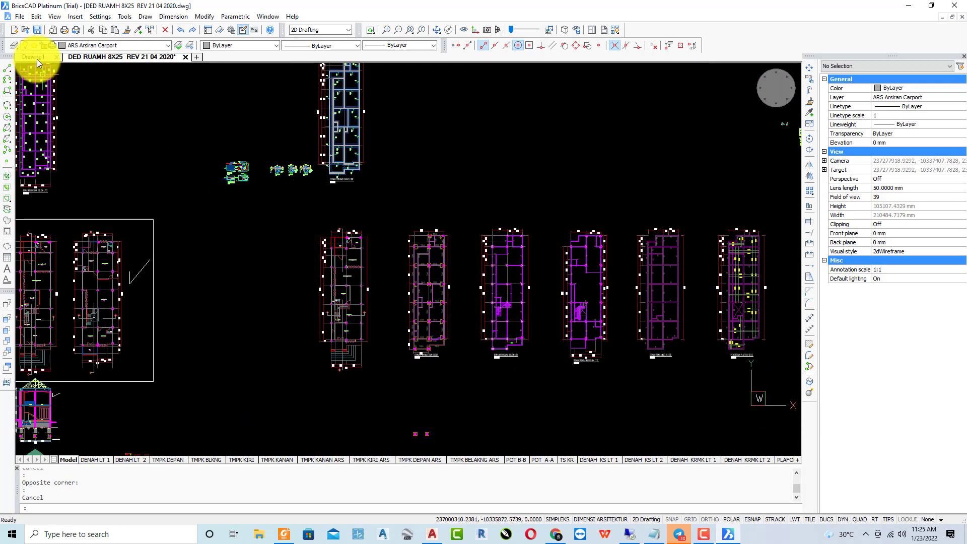
- Browse the Insert Block name list, then cancel without inserting anything
{"action": "left_click", "coordinate": [69, 16]}
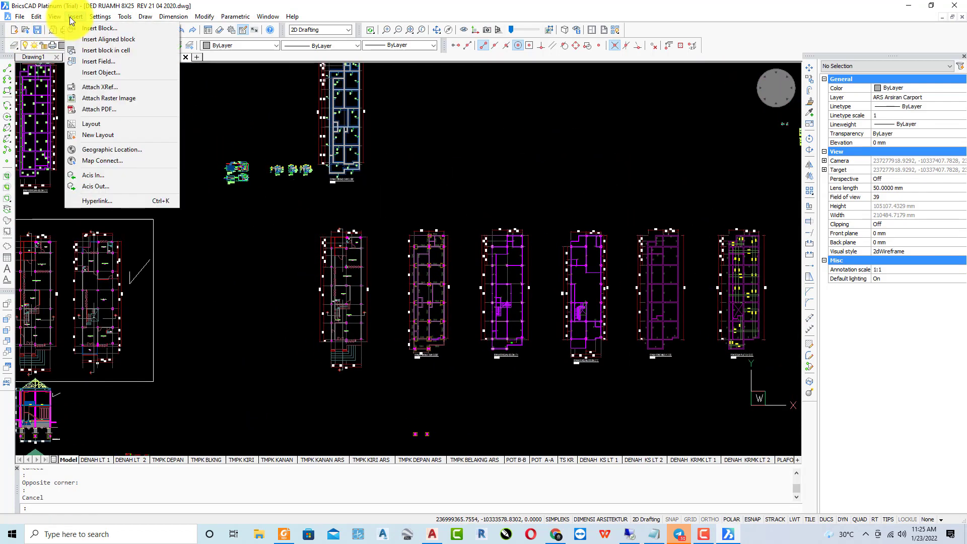
{"action": "left_click", "coordinate": [87, 28]}
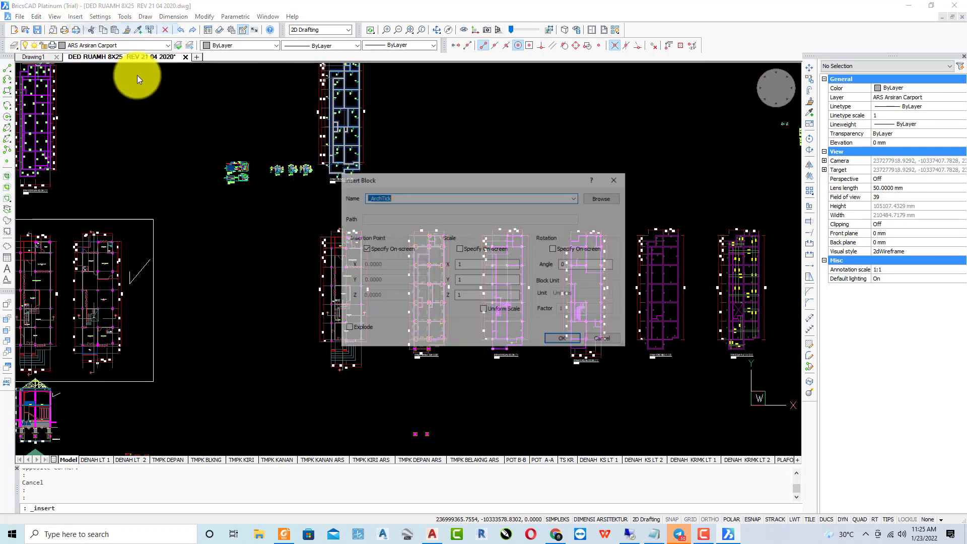
{"action": "left_click", "coordinate": [575, 198]}
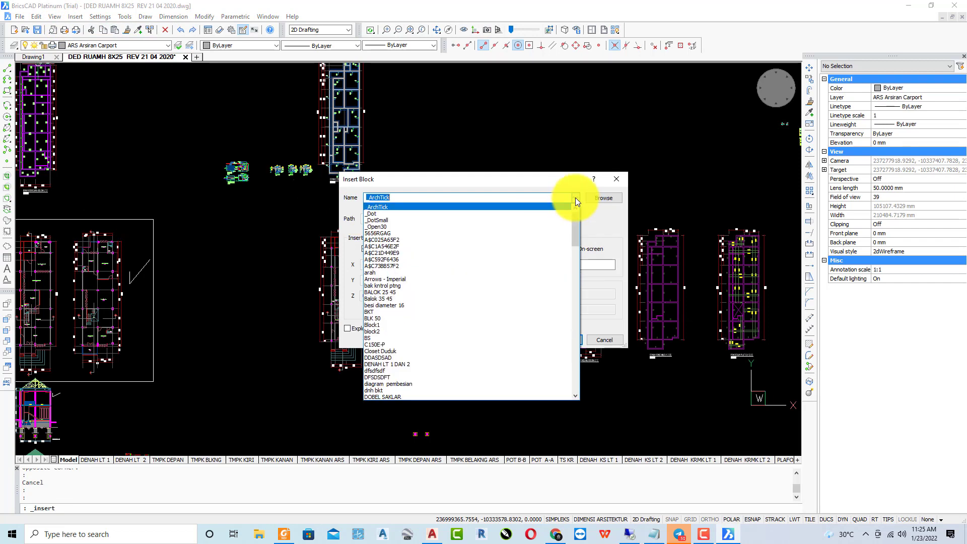
{"action": "scroll", "coordinate": [404, 379], "scroll_direction": "down", "scroll_amount": 5}
{"action": "scroll", "coordinate": [428, 373], "scroll_direction": "down", "scroll_amount": 5}
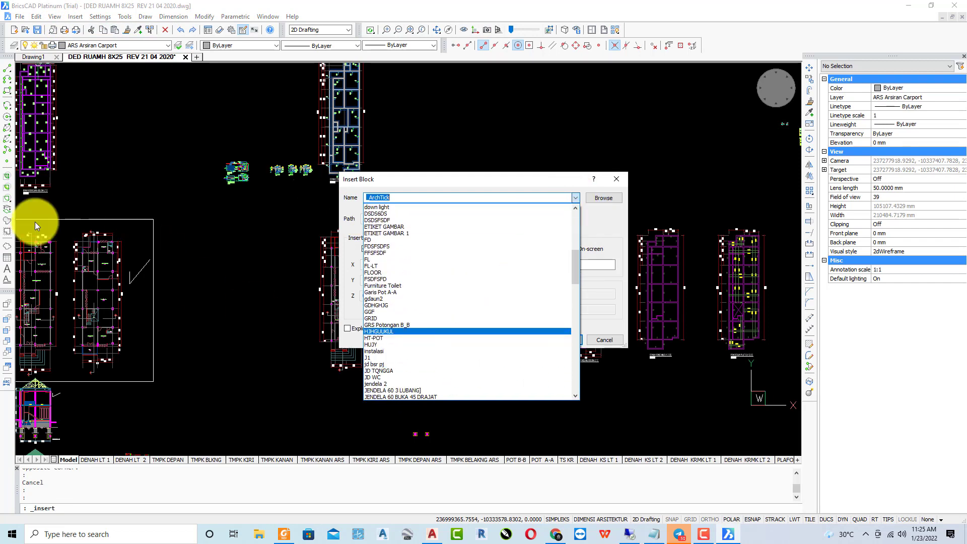
{"action": "scroll", "coordinate": [406, 285], "scroll_direction": "down", "scroll_amount": 5}
{"action": "scroll", "coordinate": [426, 320], "scroll_direction": "down", "scroll_amount": 5}
{"action": "scroll", "coordinate": [427, 319], "scroll_direction": "down", "scroll_amount": 3}
{"action": "scroll", "coordinate": [426, 332], "scroll_direction": "down", "scroll_amount": 3}
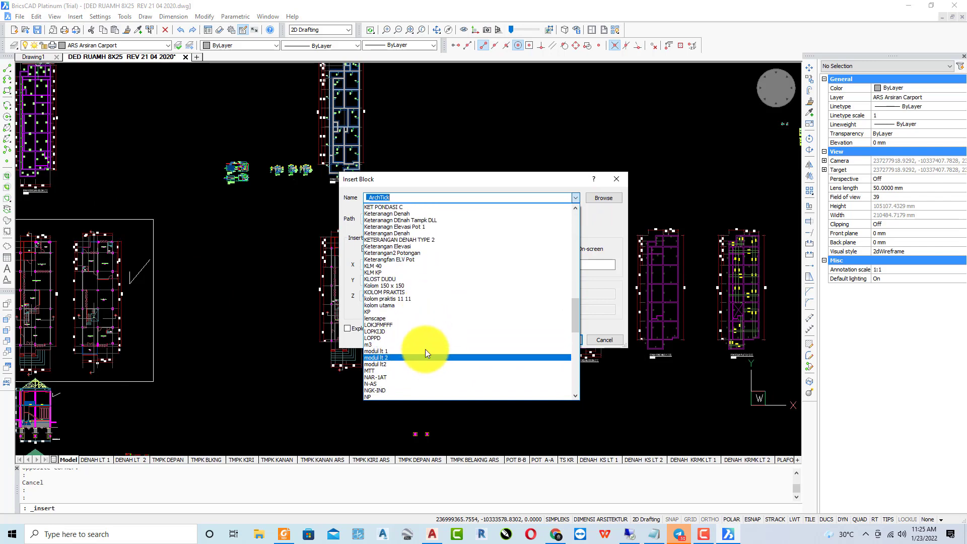
{"action": "left_click", "coordinate": [577, 196]}
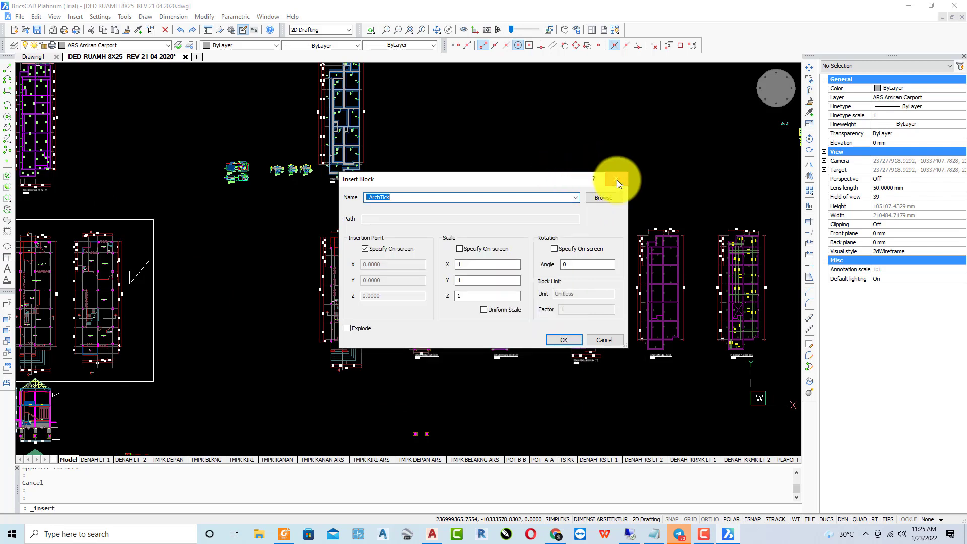
{"action": "left_click", "coordinate": [616, 179]}
{"action": "scroll", "coordinate": [154, 162], "scroll_direction": "down", "scroll_amount": 5}
{"action": "scroll", "coordinate": [303, 222], "scroll_direction": "down", "scroll_amount": 2}
{"action": "scroll", "coordinate": [276, 195], "scroll_direction": "down", "scroll_amount": 2}
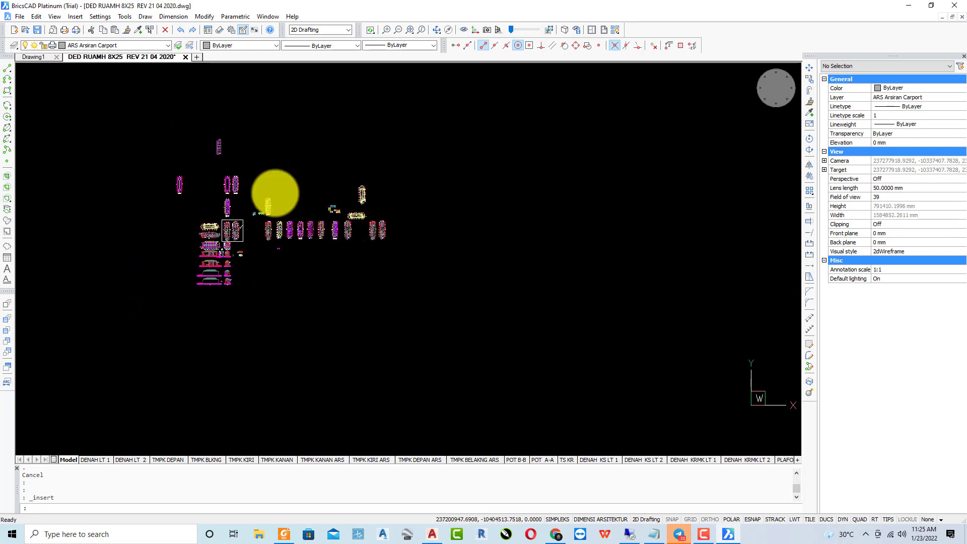
{"action": "scroll", "coordinate": [228, 147], "scroll_direction": "down", "scroll_amount": 1}
{"action": "scroll", "coordinate": [161, 185], "scroll_direction": "up", "scroll_amount": 2}
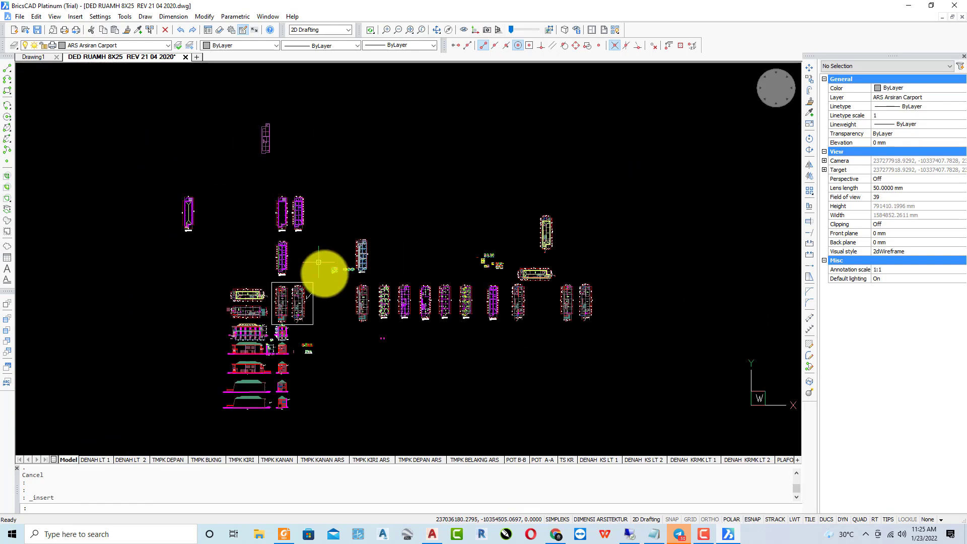
{"action": "scroll", "coordinate": [195, 190], "scroll_direction": "up", "scroll_amount": 1}
{"action": "scroll", "coordinate": [191, 193], "scroll_direction": "up", "scroll_amount": 2}
- Choose the DENAH LT 1 DAN 2 block and confirm it, reaching the insertion-point prompt
{"action": "left_click", "coordinate": [73, 16]}
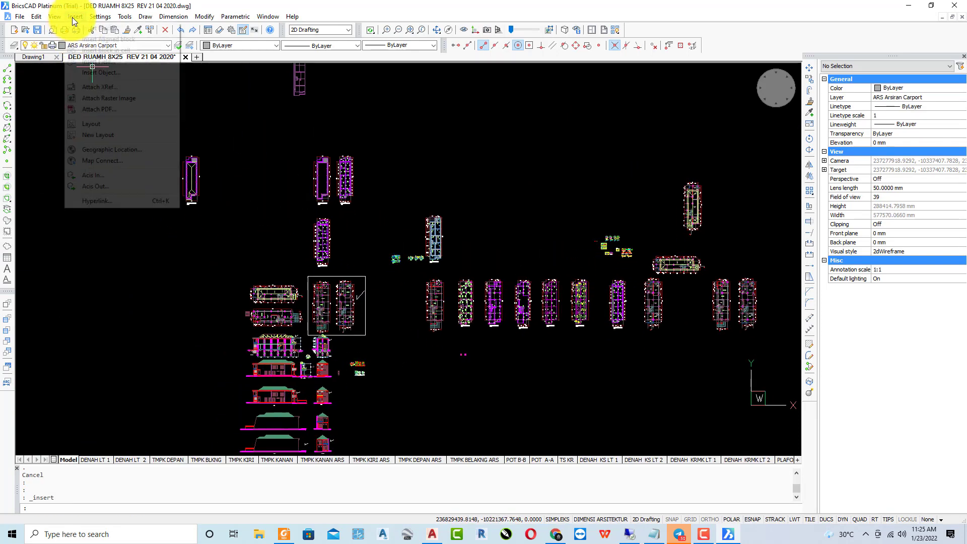
{"action": "left_click", "coordinate": [92, 28]}
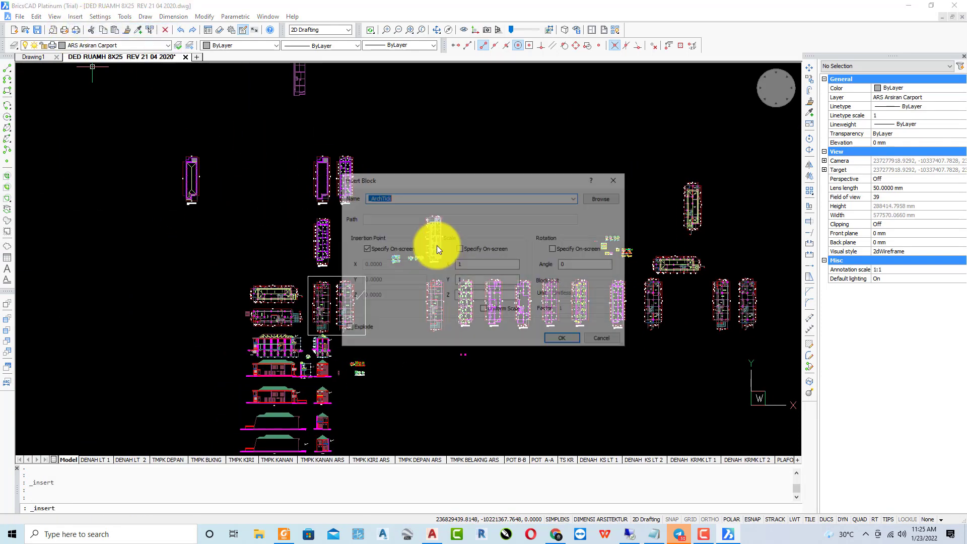
{"action": "left_click", "coordinate": [575, 198]}
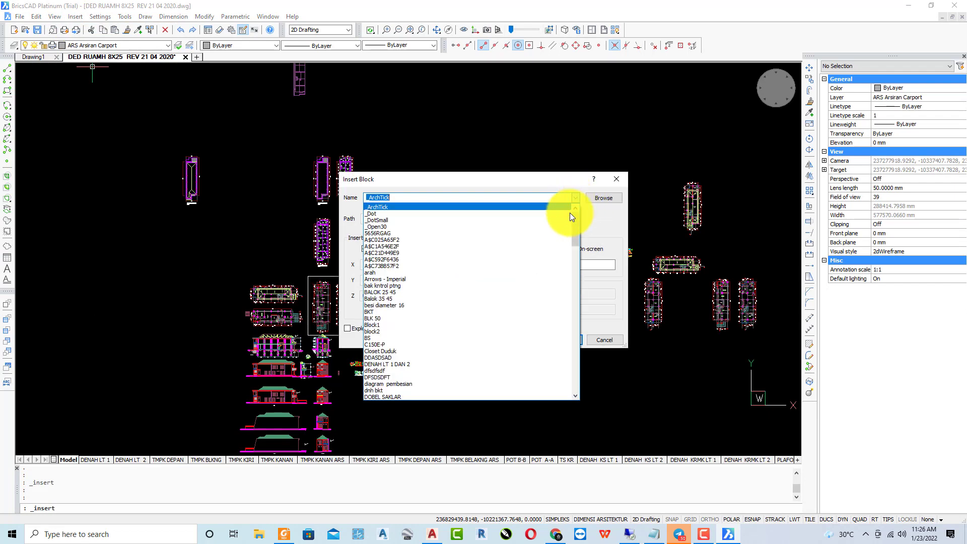
{"action": "scroll", "coordinate": [440, 357], "scroll_direction": "down", "scroll_amount": 1}
{"action": "scroll", "coordinate": [440, 357], "scroll_direction": "down", "scroll_amount": 3}
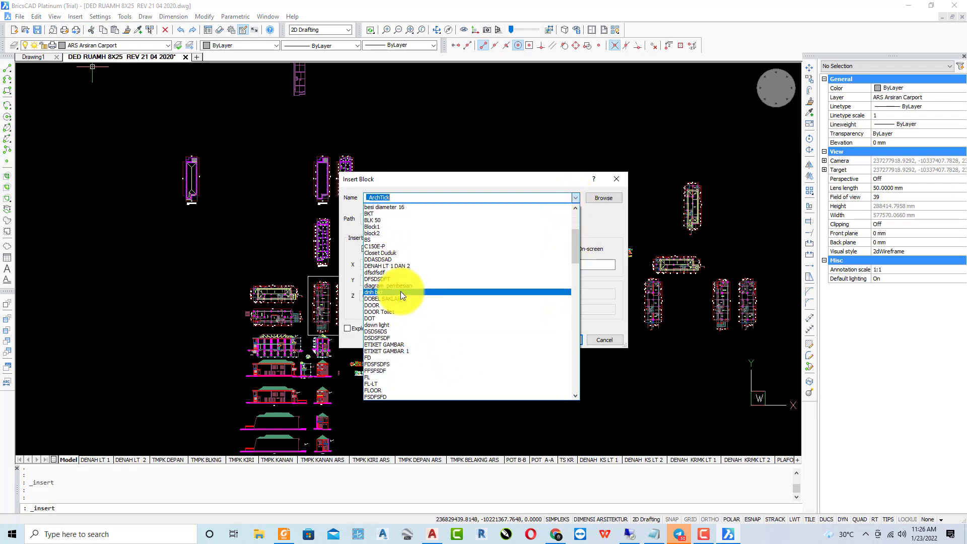
{"action": "left_click", "coordinate": [398, 266]}
{"action": "left_click", "coordinate": [564, 342]}
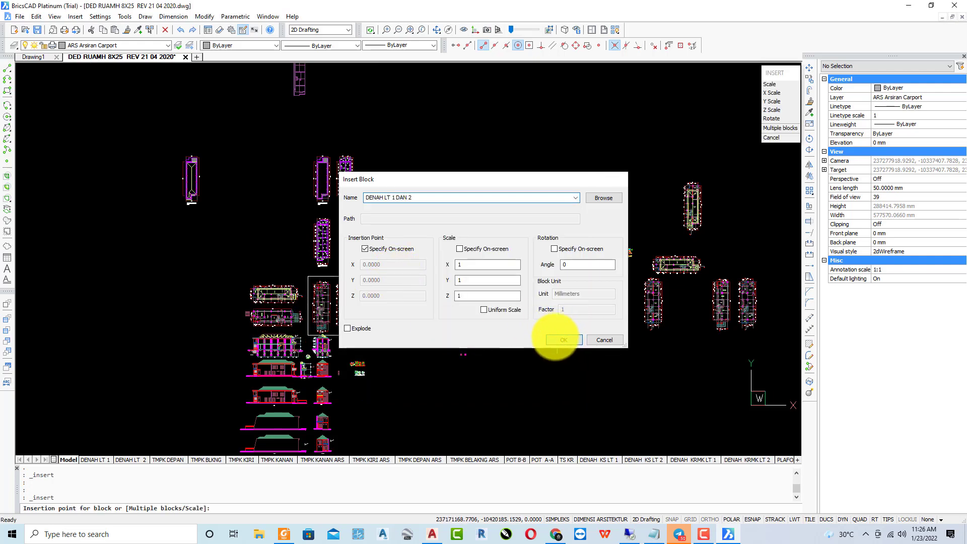
{"action": "scroll", "coordinate": [322, 267], "scroll_direction": "down", "scroll_amount": 5}
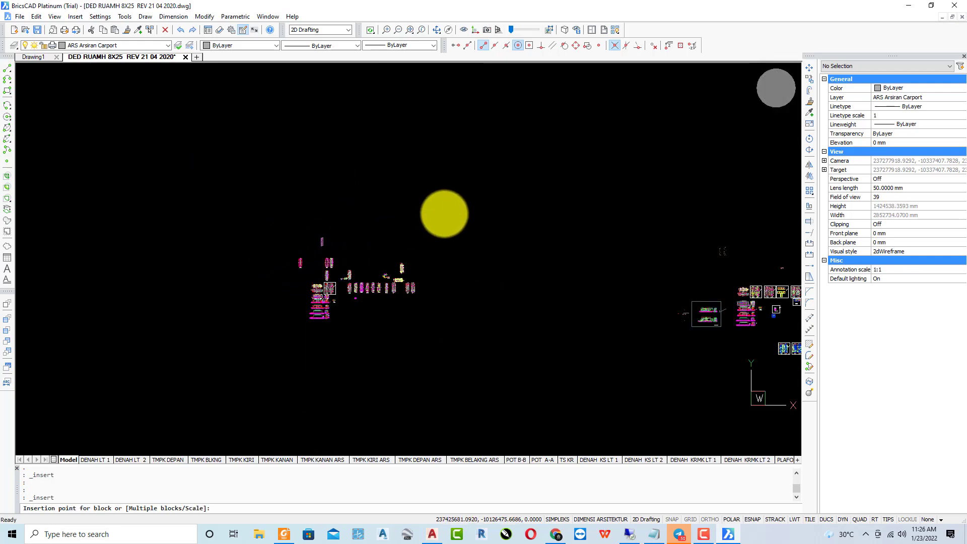
{"action": "scroll", "coordinate": [425, 199], "scroll_direction": "up", "scroll_amount": 2}
{"action": "scroll", "coordinate": [388, 226], "scroll_direction": "down", "scroll_amount": 5}
{"action": "scroll", "coordinate": [388, 226], "scroll_direction": "down", "scroll_amount": 4}
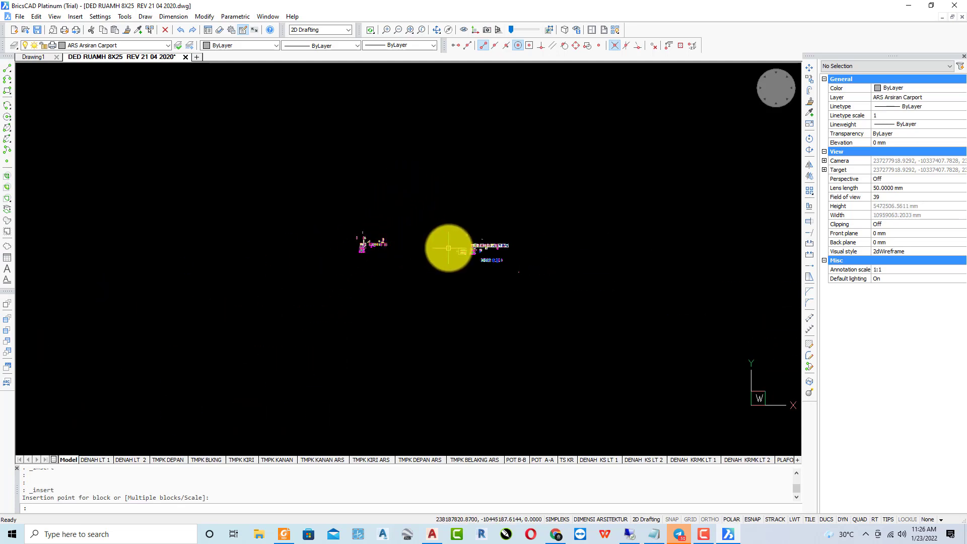
{"action": "scroll", "coordinate": [447, 248], "scroll_direction": "up", "scroll_amount": 2}
{"action": "scroll", "coordinate": [292, 216], "scroll_direction": "up", "scroll_amount": 1}
- Place the diagram pembesian block beside the beam and column tables
{"action": "left_click", "coordinate": [69, 16]}
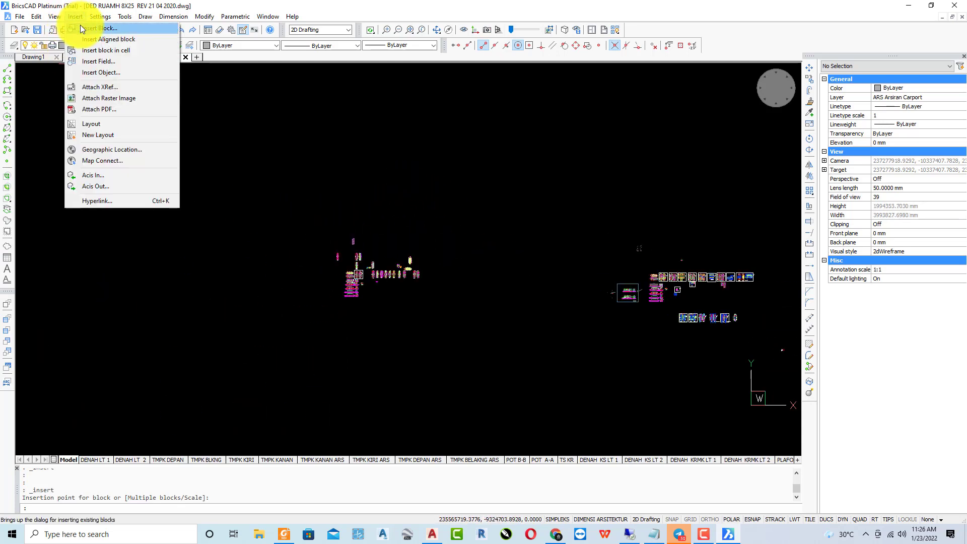
{"action": "left_click", "coordinate": [576, 198]}
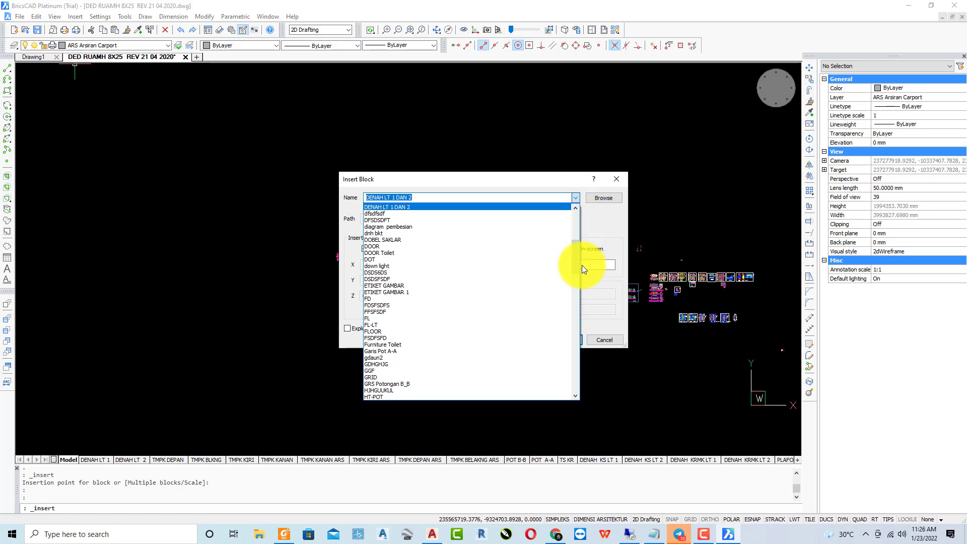
{"action": "left_click", "coordinate": [382, 225]}
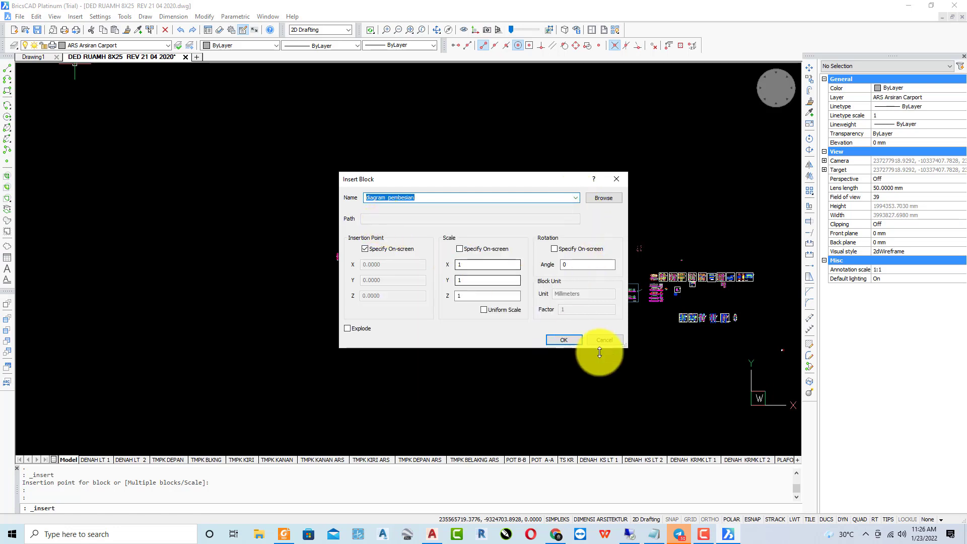
{"action": "left_click", "coordinate": [559, 339]}
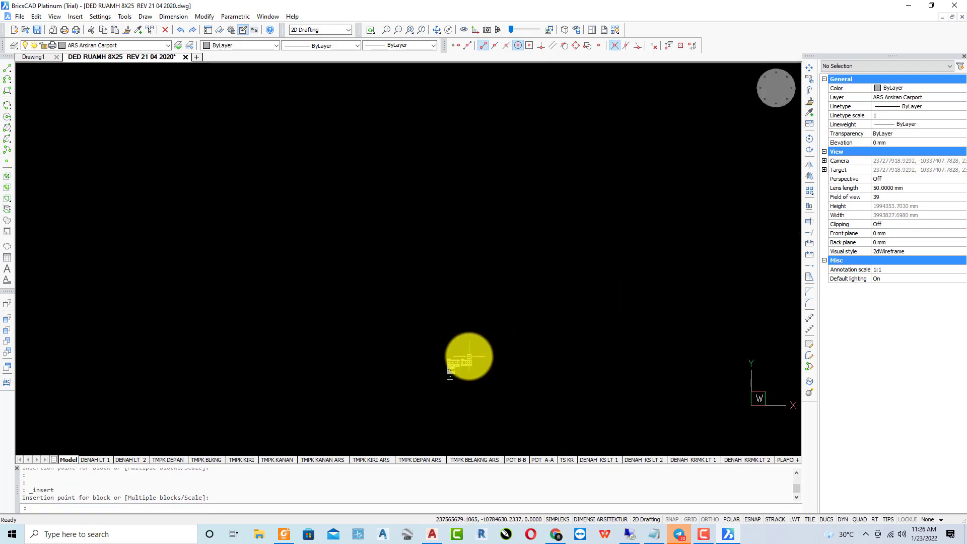
{"action": "scroll", "coordinate": [469, 357], "scroll_direction": "up", "scroll_amount": 5}
{"action": "scroll", "coordinate": [449, 360], "scroll_direction": "up", "scroll_amount": 5}
{"action": "scroll", "coordinate": [497, 339], "scroll_direction": "up", "scroll_amount": 5}
{"action": "scroll", "coordinate": [380, 287], "scroll_direction": "up", "scroll_amount": 3}
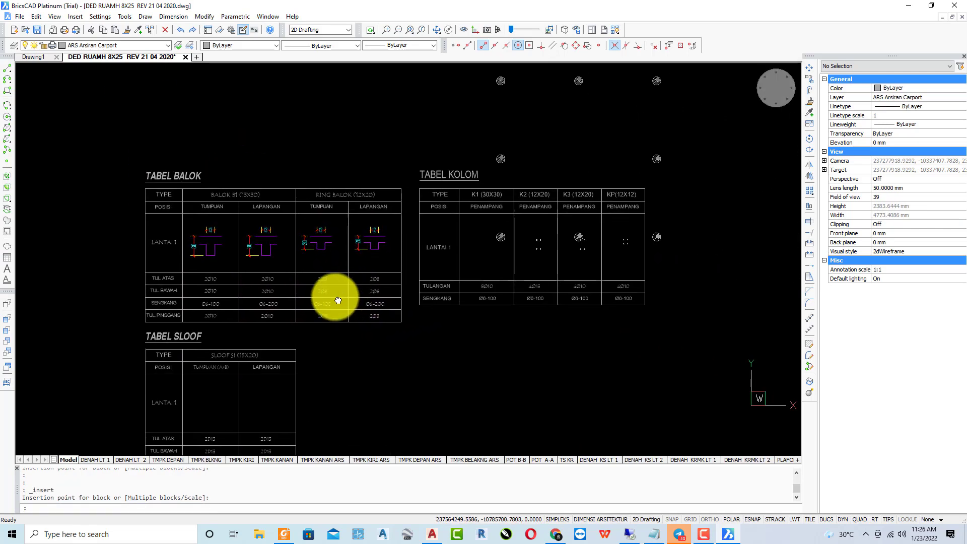
{"action": "left_click", "coordinate": [460, 313]}
- Zoom and pan out to show the house drawing's sheet clusters
{"action": "scroll", "coordinate": [365, 305], "scroll_direction": "down", "scroll_amount": 6}
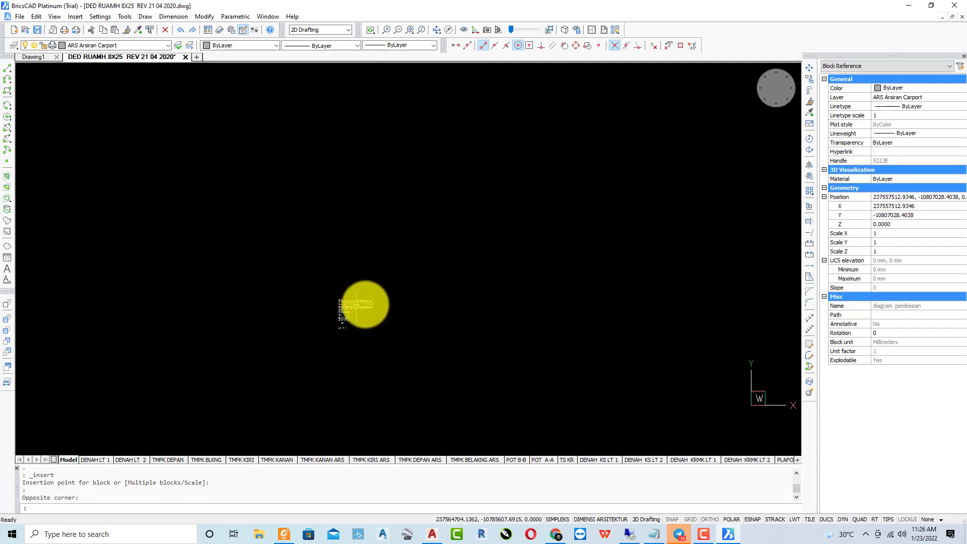
{"action": "scroll", "coordinate": [524, 320], "scroll_direction": "up", "scroll_amount": 5}
{"action": "scroll", "coordinate": [478, 317], "scroll_direction": "down", "scroll_amount": 2}
{"action": "middle_click_drag", "start_coordinate": [477, 317], "coordinate": [363, 315]}
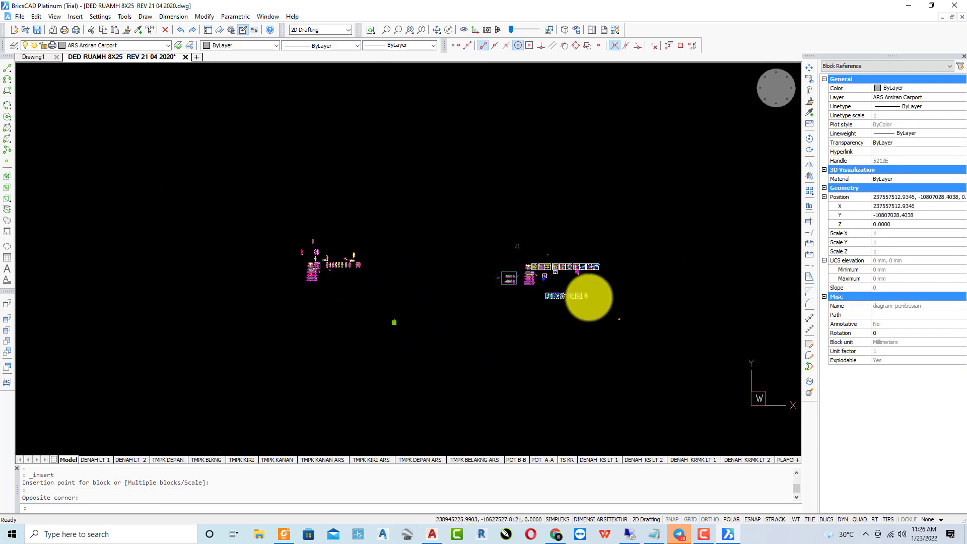
{"action": "scroll", "coordinate": [579, 285], "scroll_direction": "up", "scroll_amount": 3}
{"action": "scroll", "coordinate": [485, 328], "scroll_direction": "up", "scroll_amount": 2}
{"action": "scroll", "coordinate": [380, 214], "scroll_direction": "up", "scroll_amount": 2}
{"action": "scroll", "coordinate": [380, 215], "scroll_direction": "up", "scroll_amount": 2}
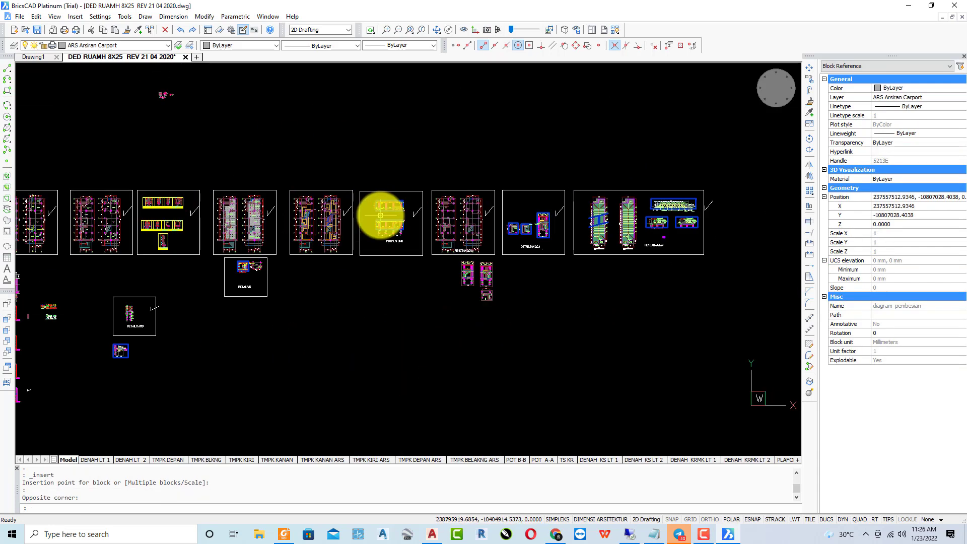
{"action": "middle_click_drag", "start_coordinate": [363, 222], "coordinate": [388, 264]}
{"action": "scroll", "coordinate": [398, 259], "scroll_direction": "up", "scroll_amount": 2, "text": "ctrl"}
{"action": "scroll", "coordinate": [307, 244], "scroll_direction": "up", "scroll_amount": 3, "text": "ctrl"}
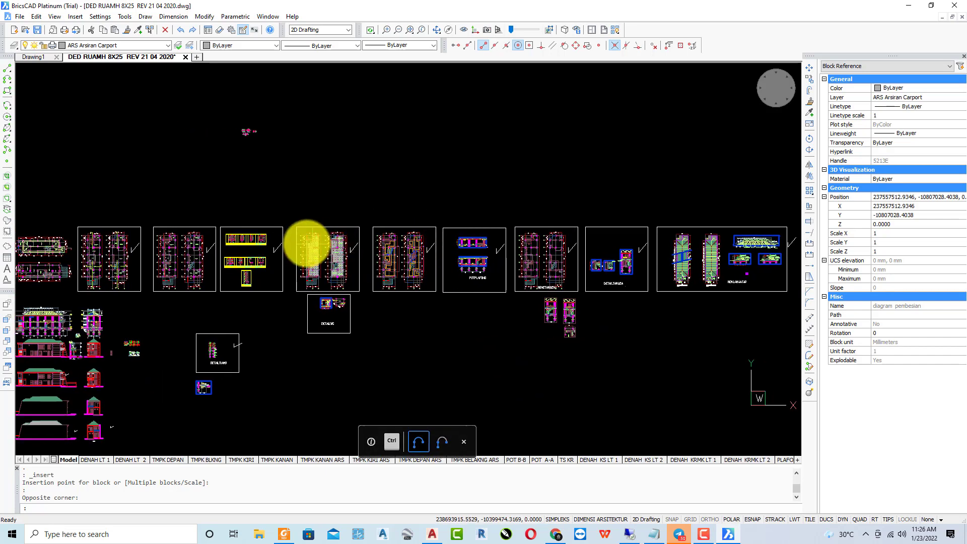
{"action": "scroll", "coordinate": [295, 239], "scroll_direction": "up", "scroll_amount": 1, "text": "ctrl"}
{"action": "scroll", "coordinate": [272, 212], "scroll_direction": "up", "scroll_amount": 1, "text": "ctrl"}
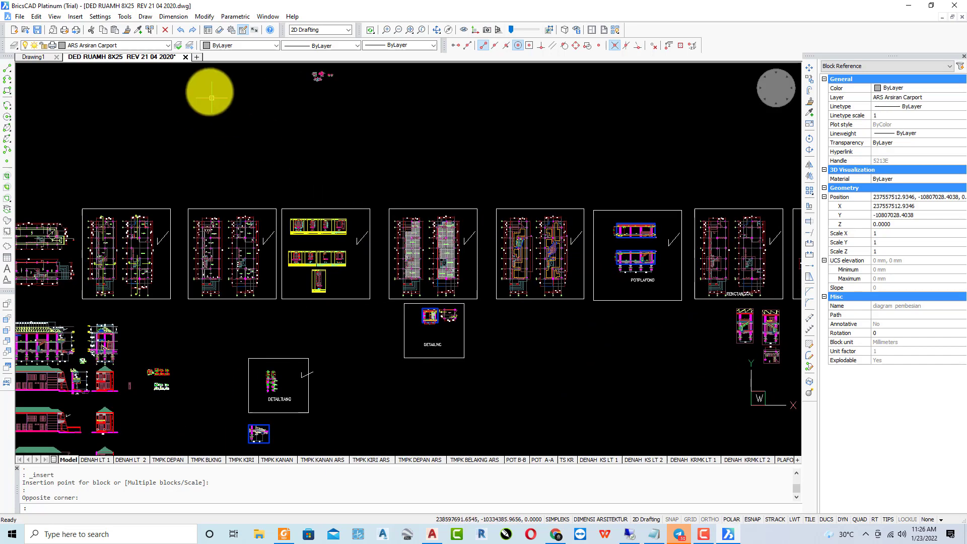
- Create Drawing2, close DED RUAMH without saving, and browse the Modify and Dimension menus
{"action": "left_click", "coordinate": [195, 57]}
{"action": "left_click", "coordinate": [186, 56]}
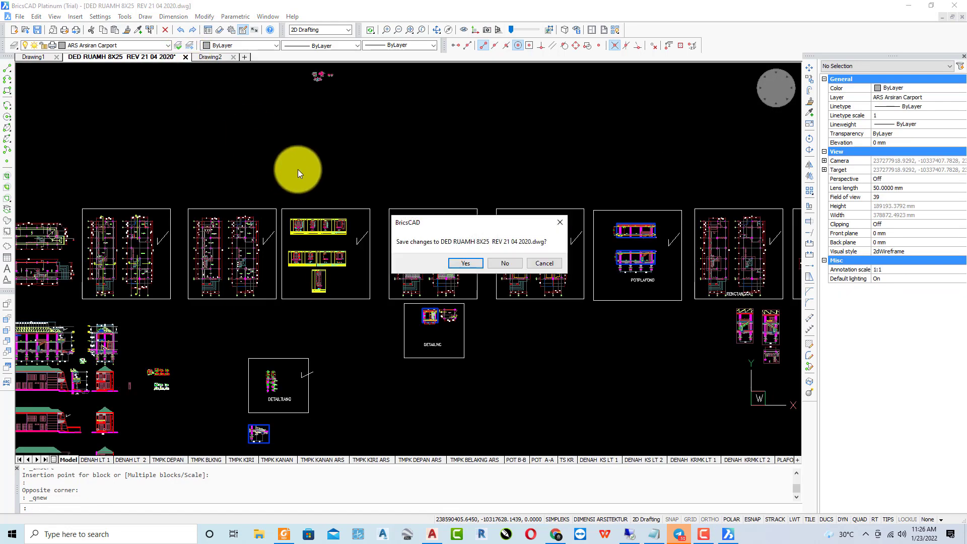
{"action": "left_click", "coordinate": [510, 262]}
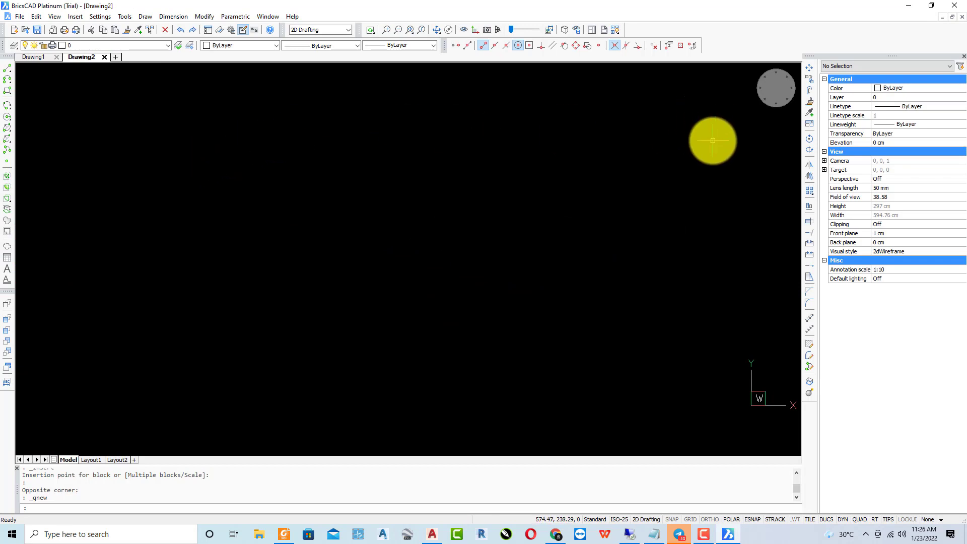
{"action": "left_click", "coordinate": [201, 16]}
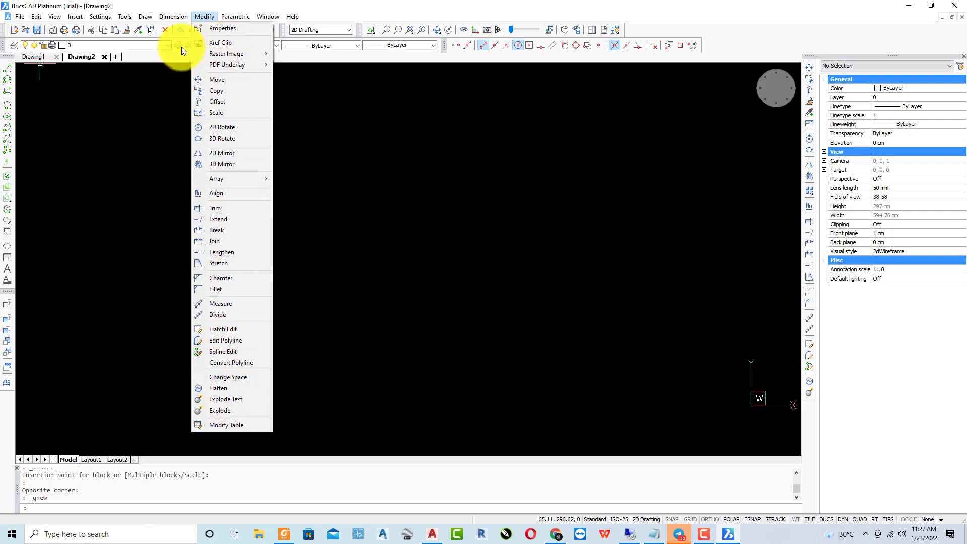
{"action": "left_click", "coordinate": [173, 17]}
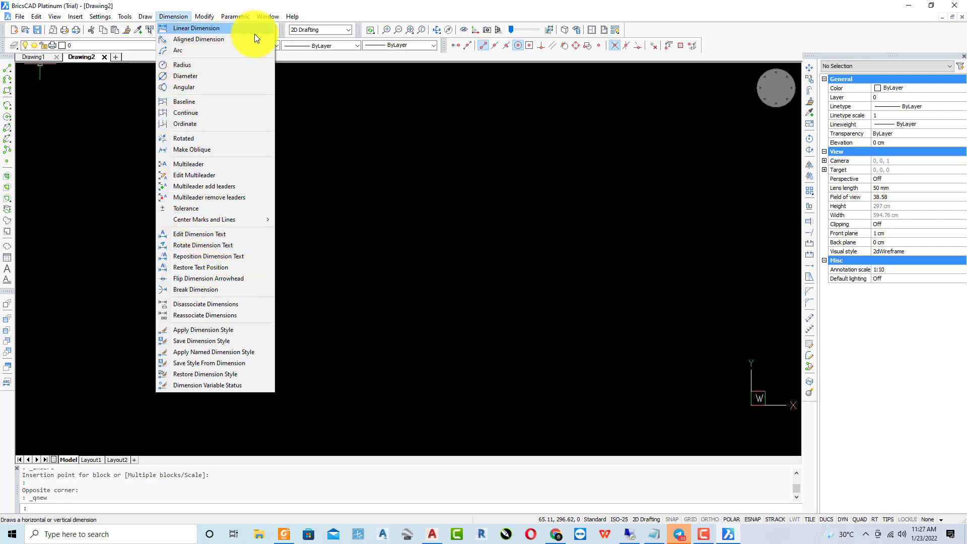
- Show Drawing2's Layers page in the Drawing Explorer, listing only layer 0
{"action": "left_click", "coordinate": [108, 10]}
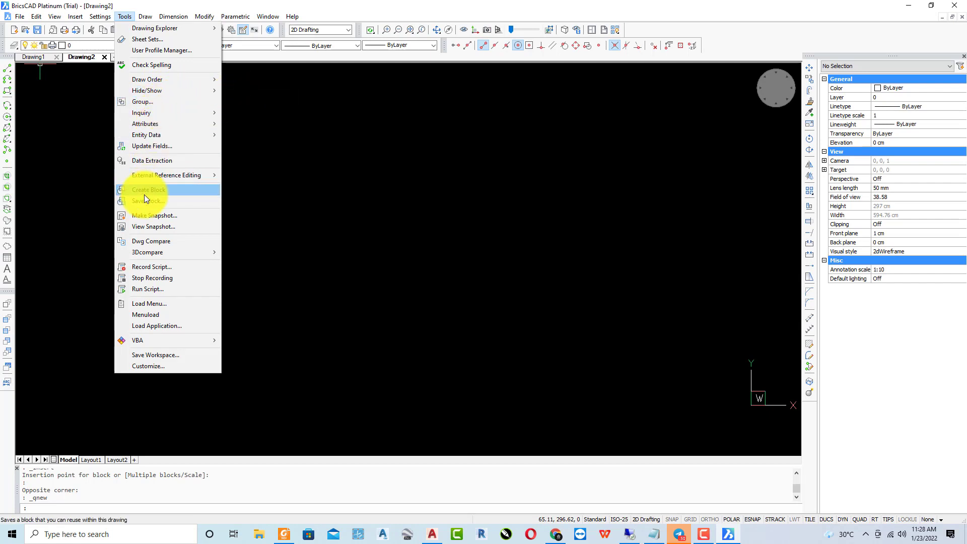
{"action": "left_click", "coordinate": [103, 19]}
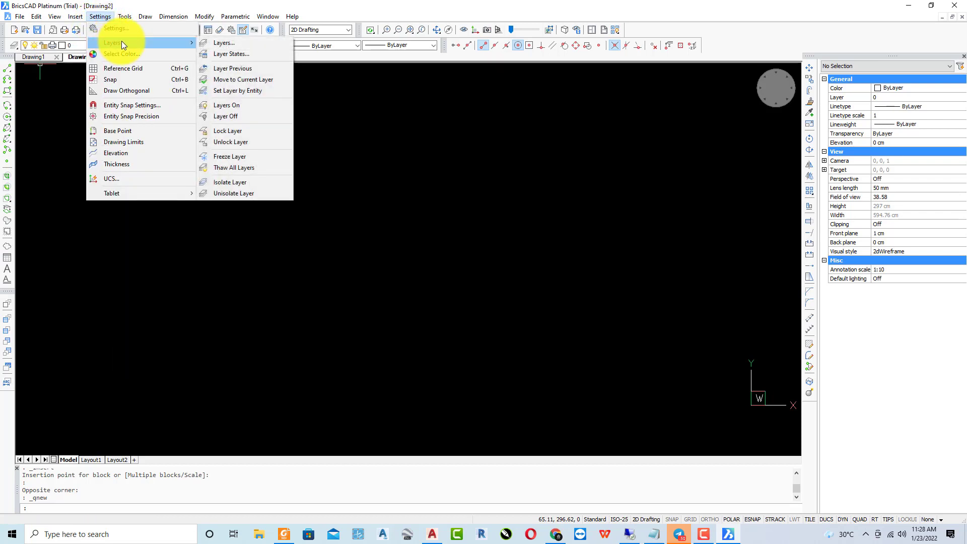
{"action": "mouse_move", "coordinate": [125, 43]}
{"action": "left_click", "coordinate": [204, 43]}
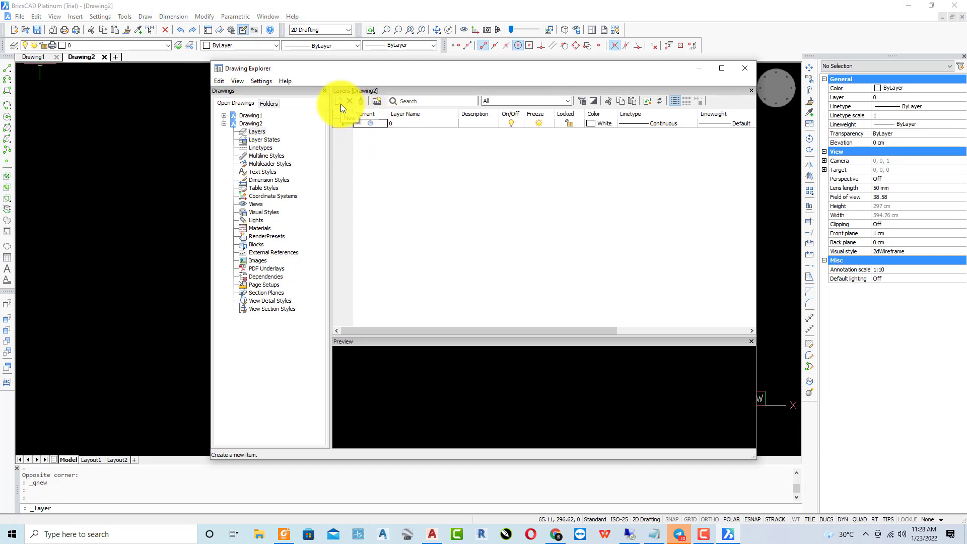
- Close the Drawing Explorer, clear stray selections, and start the LINE command
{"action": "left_click", "coordinate": [741, 69]}
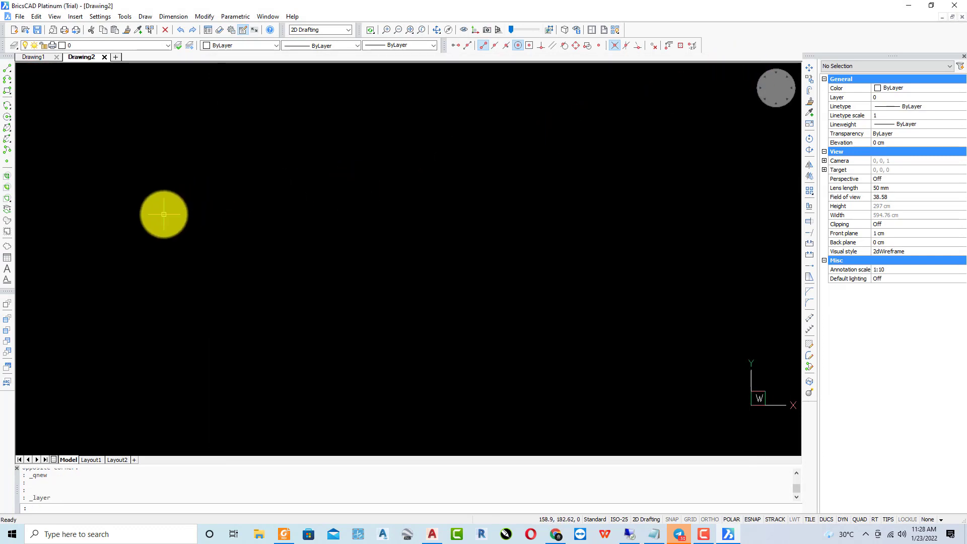
{"action": "left_click", "coordinate": [230, 225]}
{"action": "left_click", "coordinate": [337, 198]}
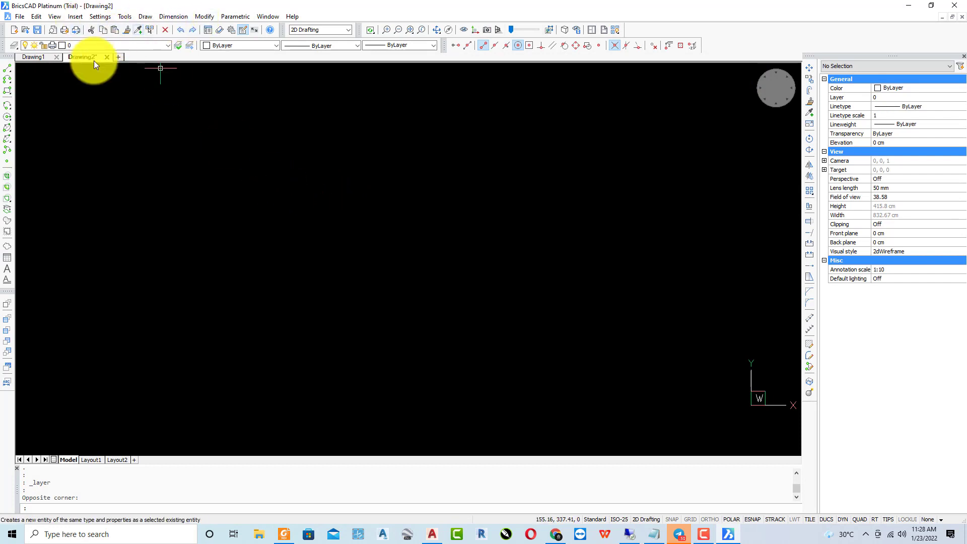
{"action": "left_click", "coordinate": [35, 17]}
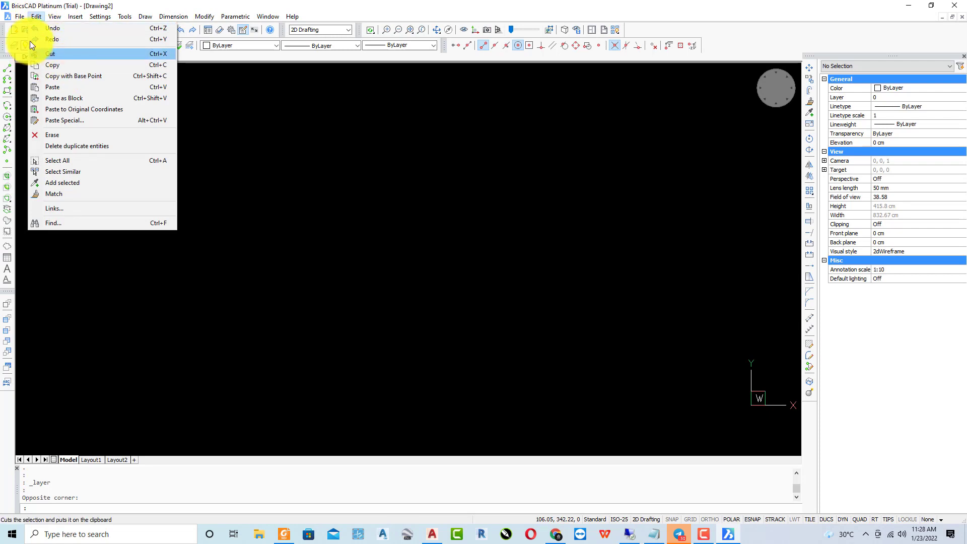
{"action": "left_click", "coordinate": [386, 138]}
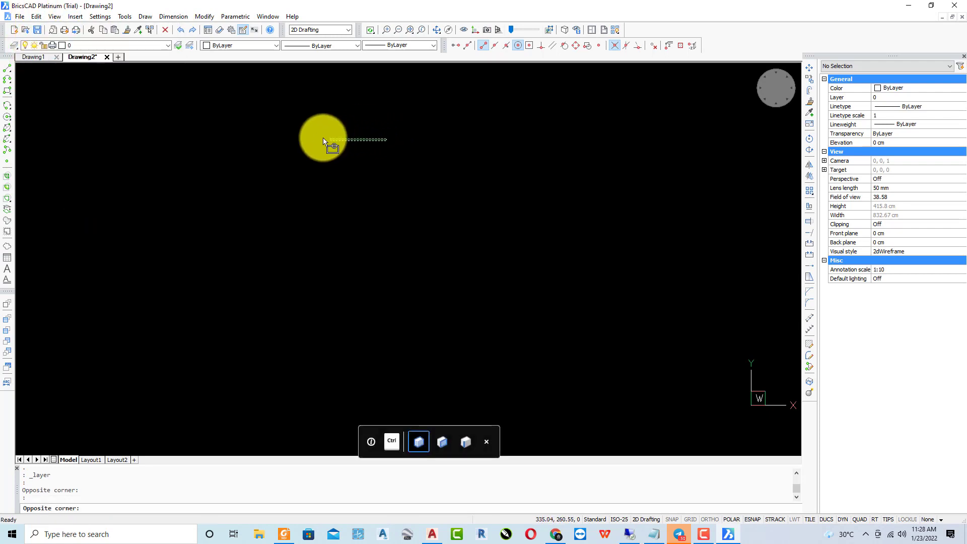
{"action": "left_click", "coordinate": [322, 132]}
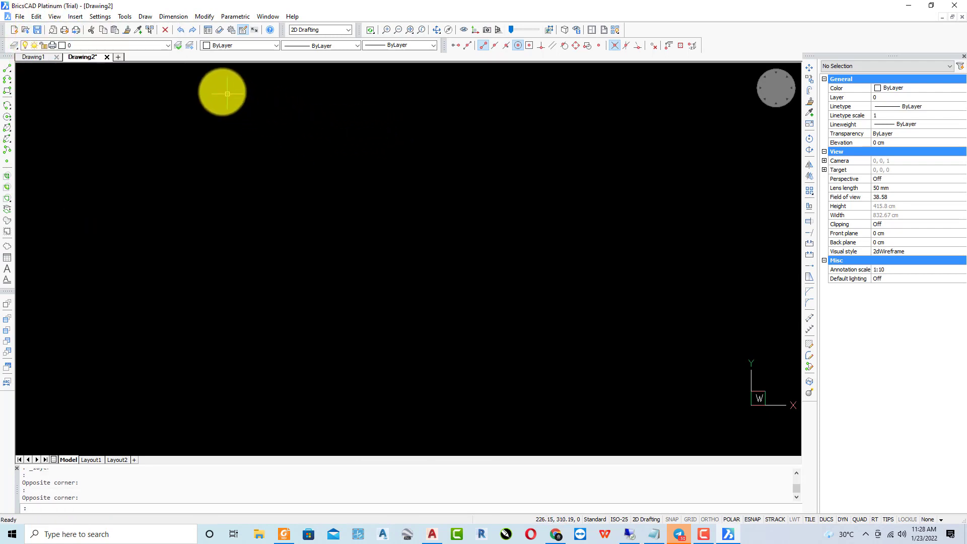
{"action": "left_click", "coordinate": [7, 68]}
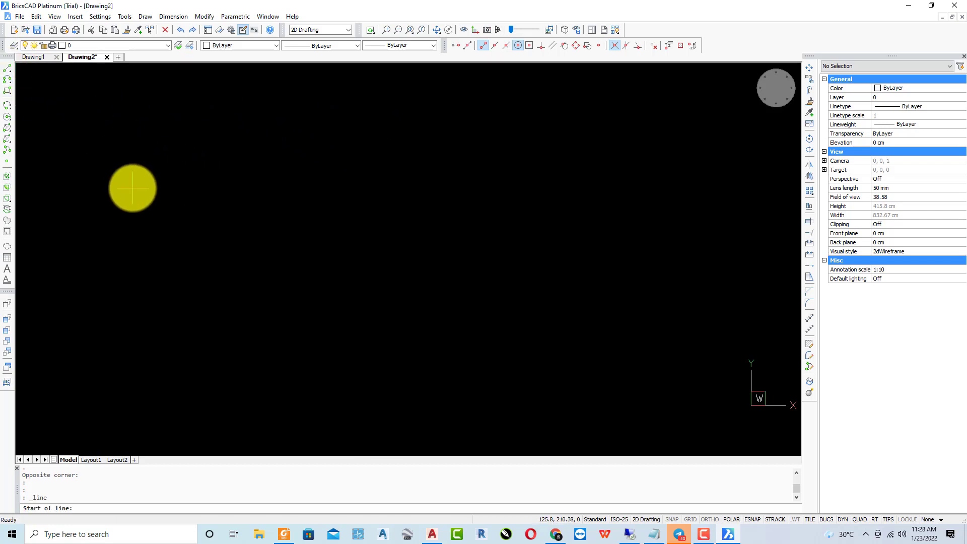
- Draw the outline's 300-unit top edge and 500-unit right edge
{"action": "left_click", "coordinate": [133, 188]}
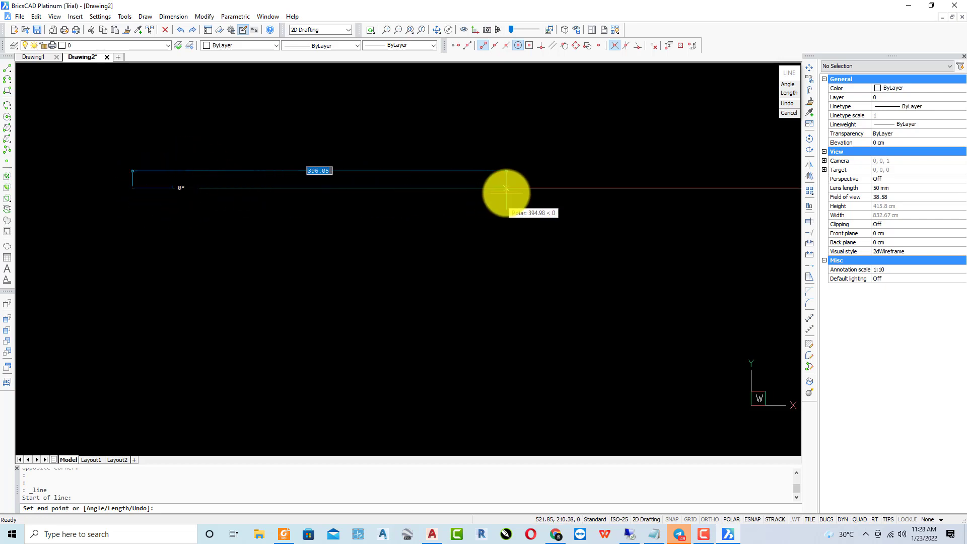
{"action": "type", "text": "300"}
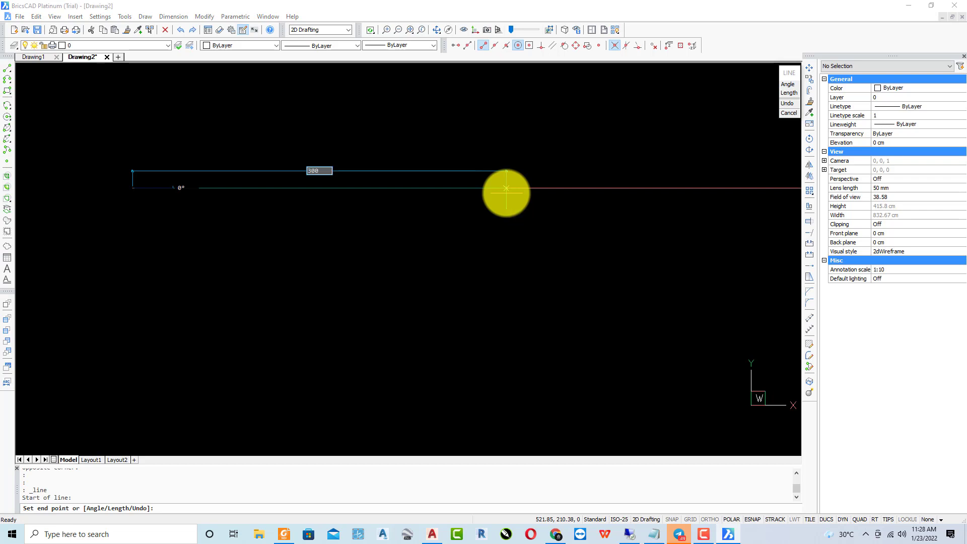
{"action": "key", "text": "Return"}
{"action": "scroll", "coordinate": [506, 188], "scroll_direction": "down", "scroll_amount": 2}
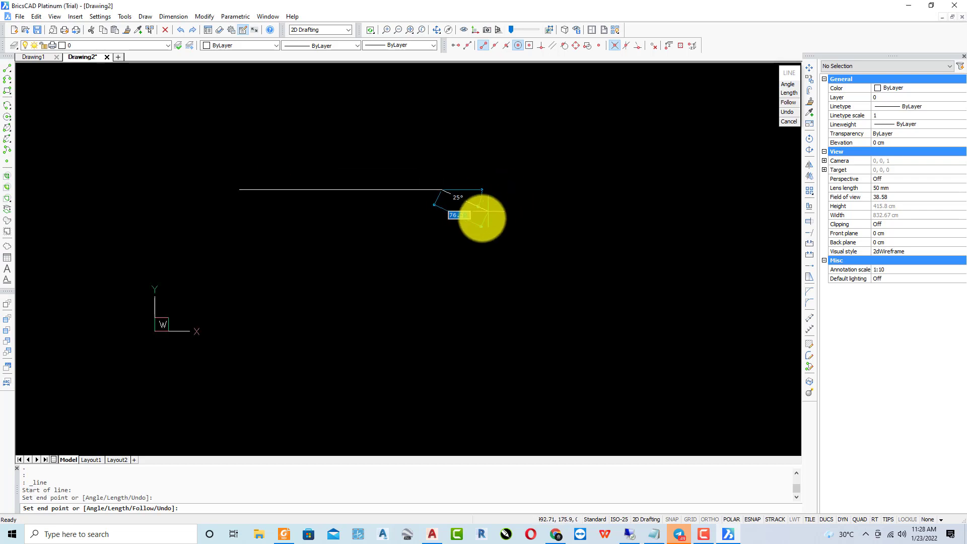
{"action": "scroll", "coordinate": [343, 227], "scroll_direction": "down", "scroll_amount": 1}
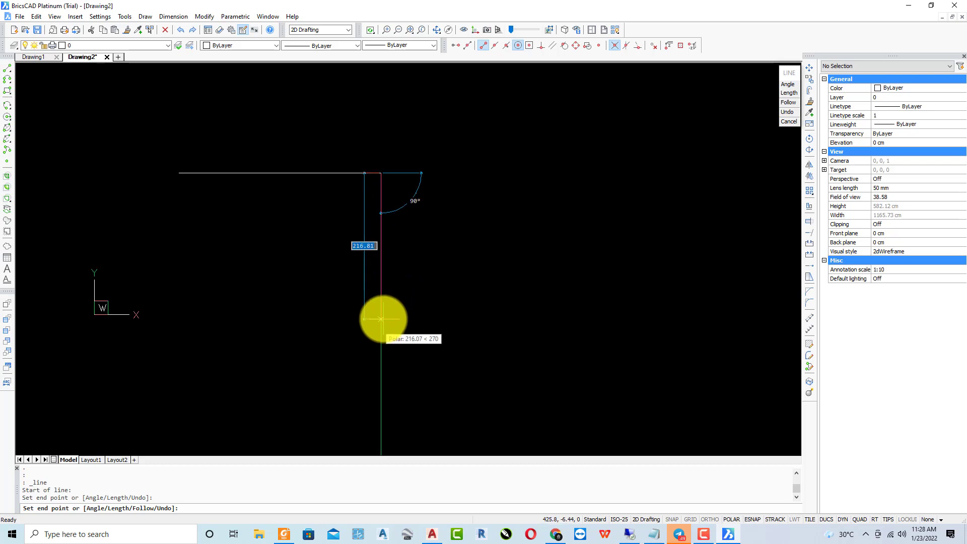
{"action": "type", "text": "500"}
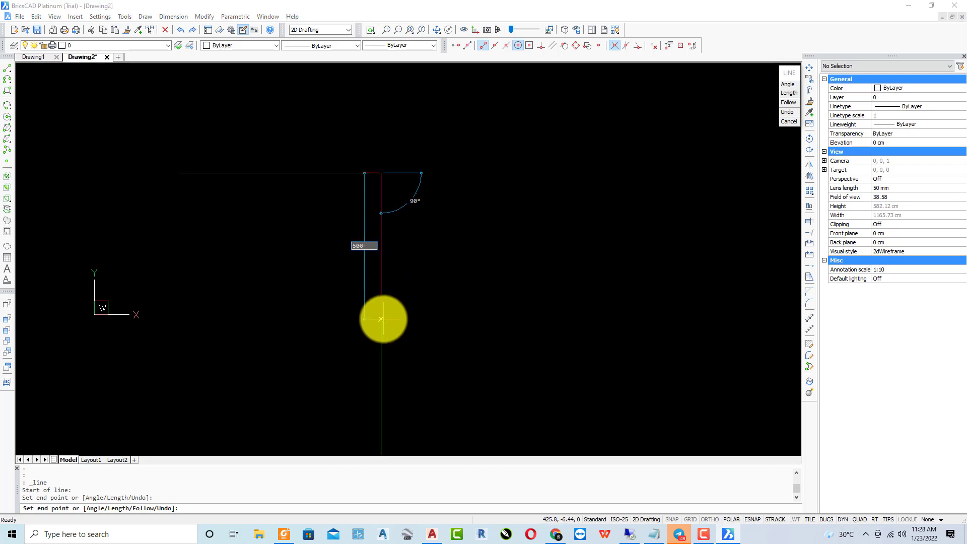
{"action": "key", "text": "Return"}
- Add the 300-unit bottom edge, close the rectangle at its start corner, and center it
{"action": "scroll", "coordinate": [447, 185], "scroll_direction": "down", "scroll_amount": 2}
{"action": "scroll", "coordinate": [424, 296], "scroll_direction": "down", "scroll_amount": 2}
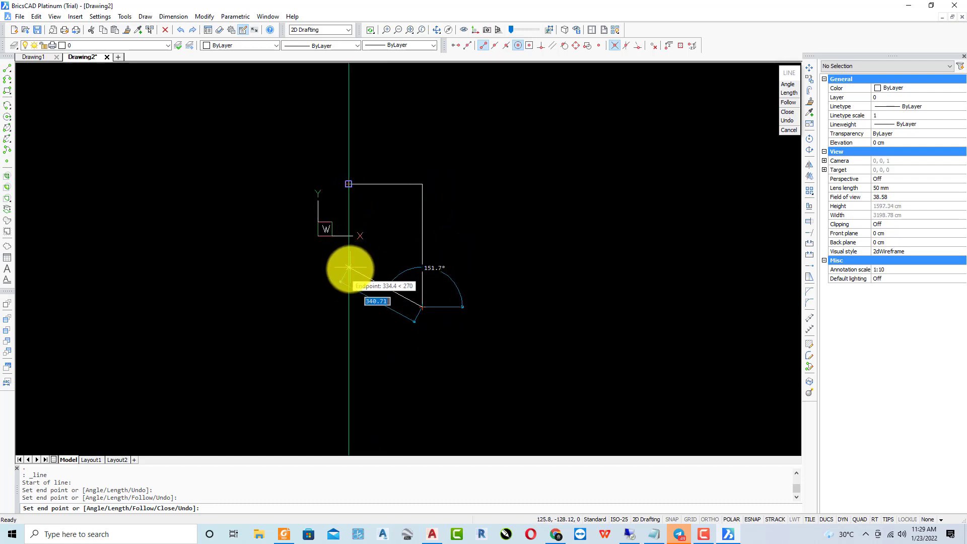
{"action": "left_click", "coordinate": [348, 306]}
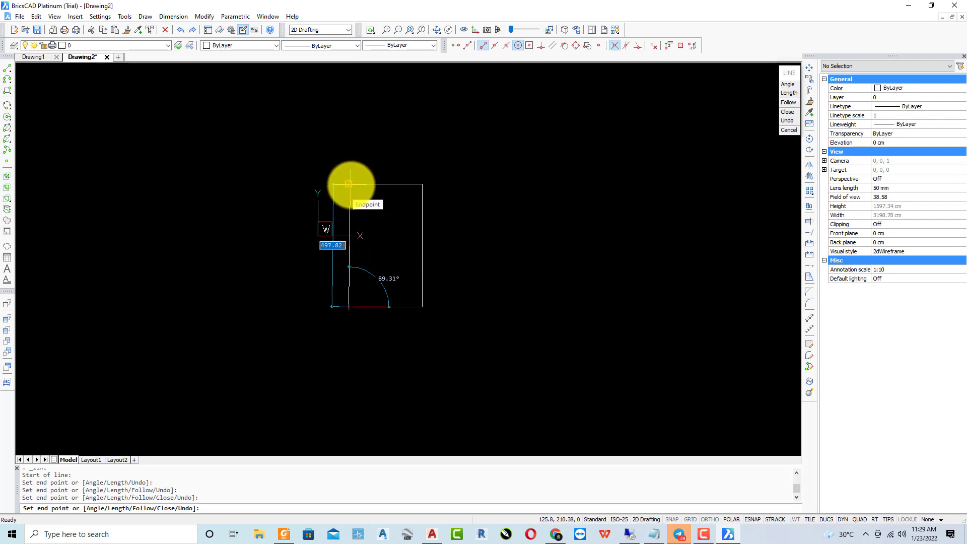
{"action": "scroll", "coordinate": [348, 184], "scroll_direction": "up", "scroll_amount": 3}
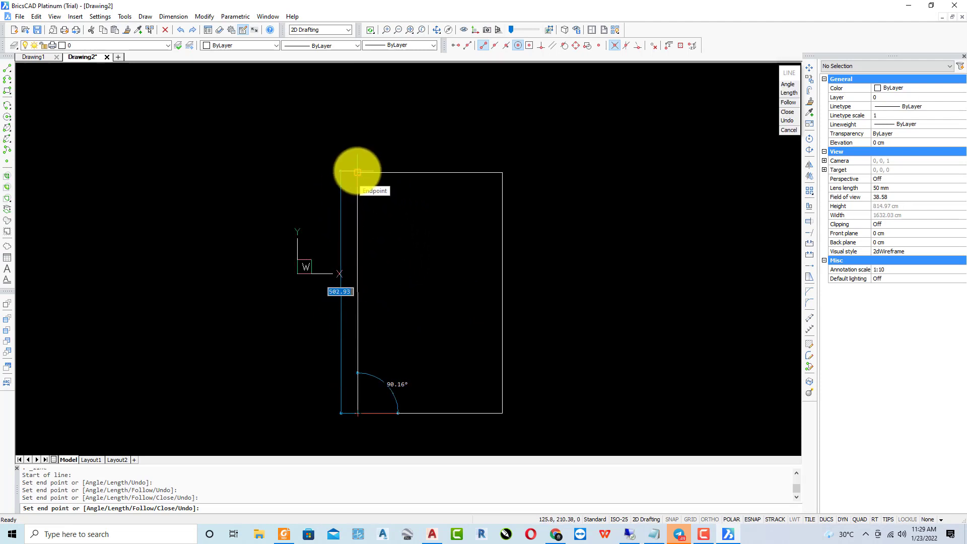
{"action": "left_click", "coordinate": [358, 172]}
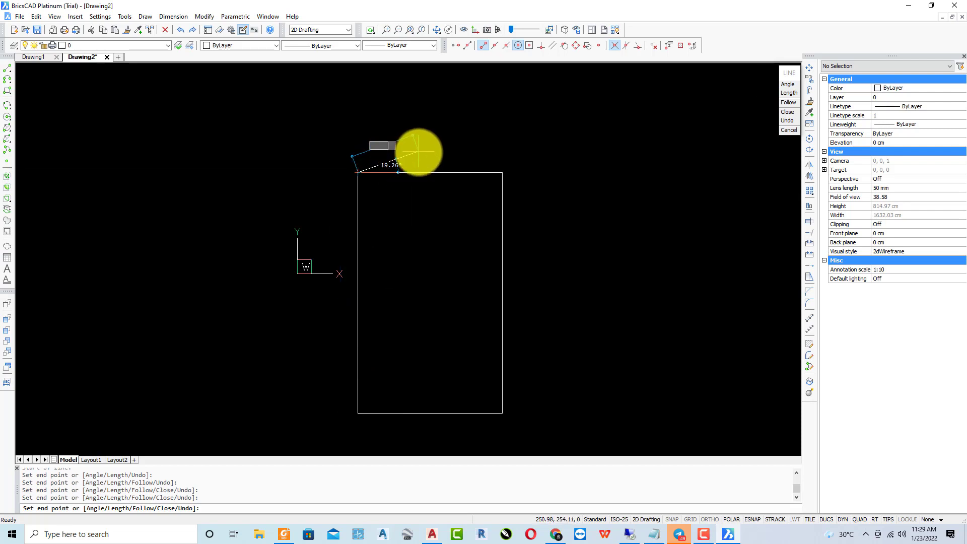
{"action": "key", "text": "Return"}
{"action": "scroll", "coordinate": [423, 175], "scroll_direction": "down", "scroll_amount": 2}
{"action": "middle_click_drag", "start_coordinate": [422, 175], "coordinate": [228, 126]}
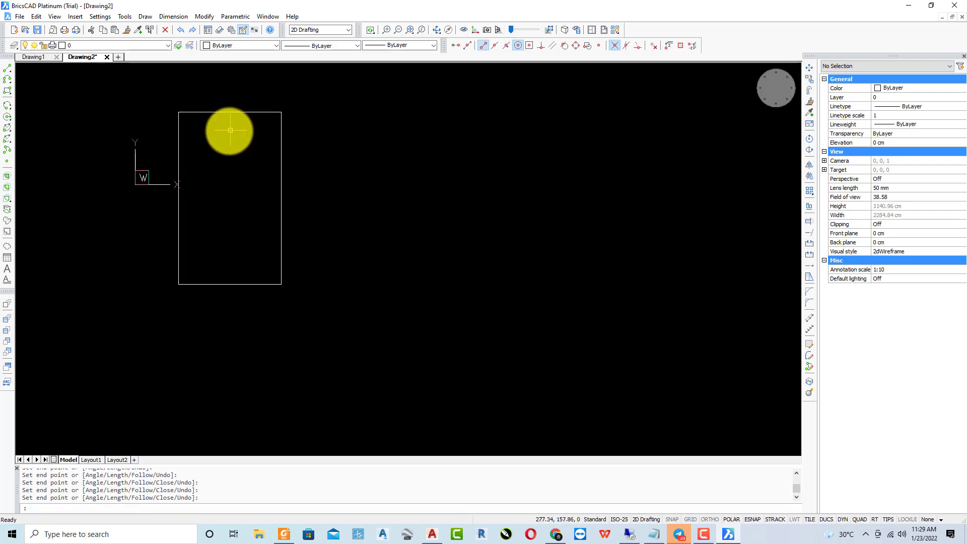
{"action": "scroll", "coordinate": [240, 147], "scroll_direction": "down", "scroll_amount": 2}
{"action": "scroll", "coordinate": [313, 158], "scroll_direction": "up", "scroll_amount": 2}
{"action": "scroll", "coordinate": [314, 158], "scroll_direction": "up", "scroll_amount": 1}
{"action": "middle_click_drag", "start_coordinate": [324, 171], "coordinate": [393, 232]}
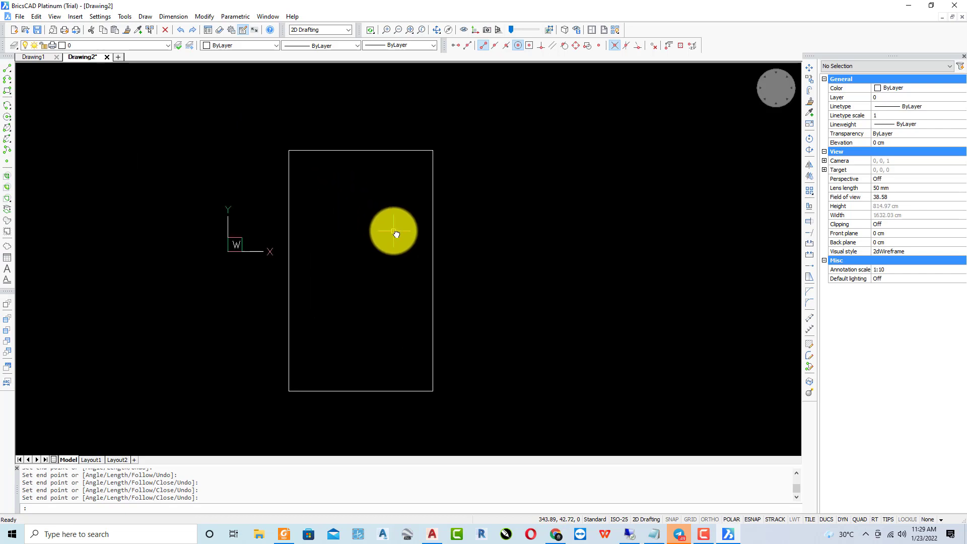
{"action": "middle_click_drag", "start_coordinate": [367, 201], "coordinate": [361, 178]}
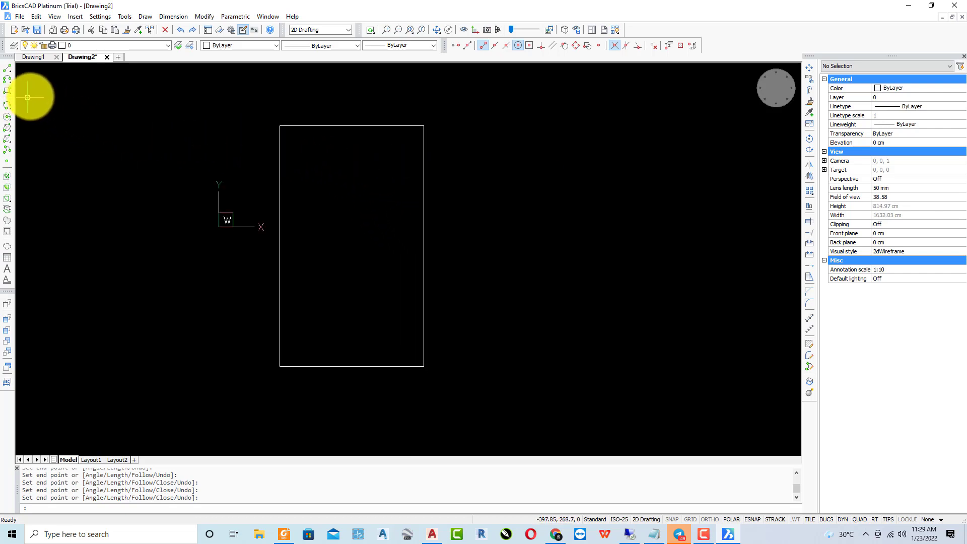
- Copy the rectangle's right edge twice leftward, creating two interior vertical lines
{"action": "left_click", "coordinate": [205, 16]}
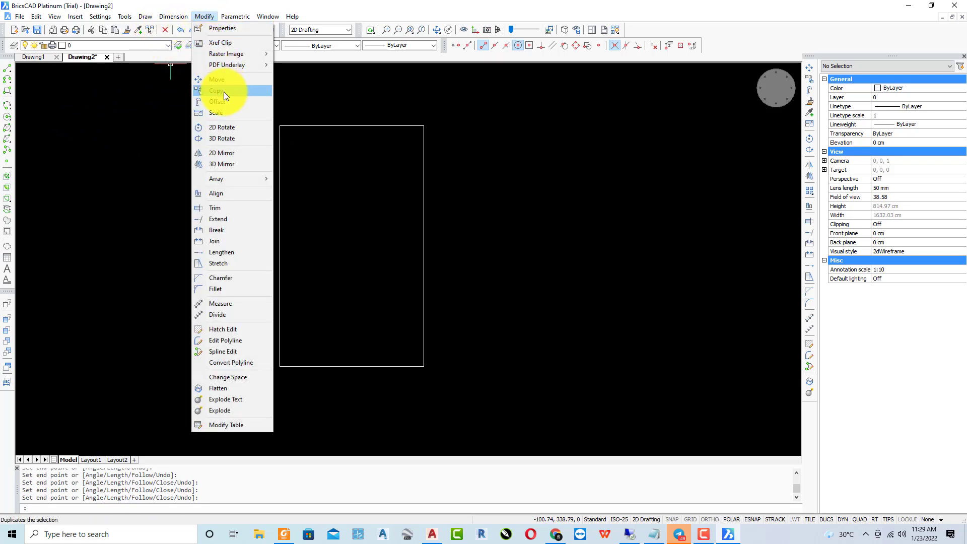
{"action": "left_click", "coordinate": [388, 191]}
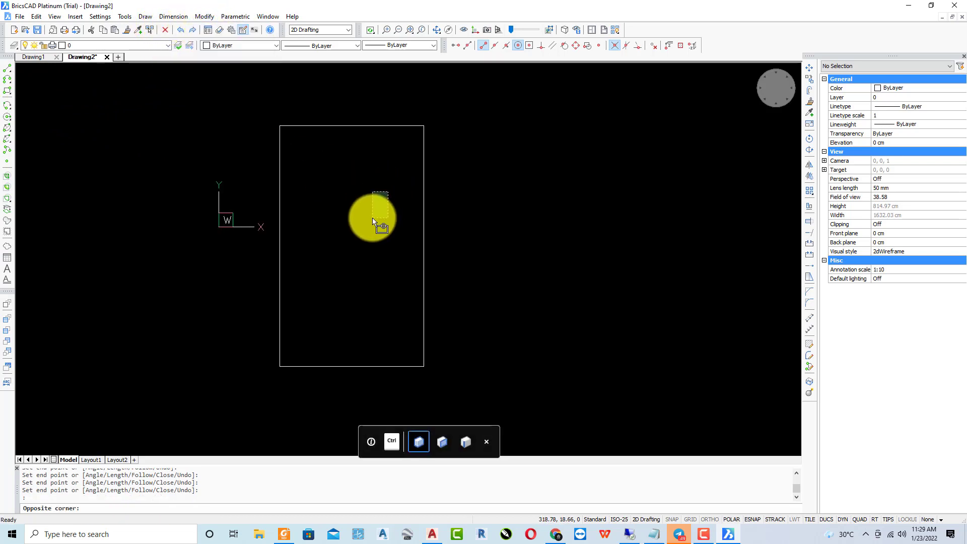
{"action": "type", "text": "co"}
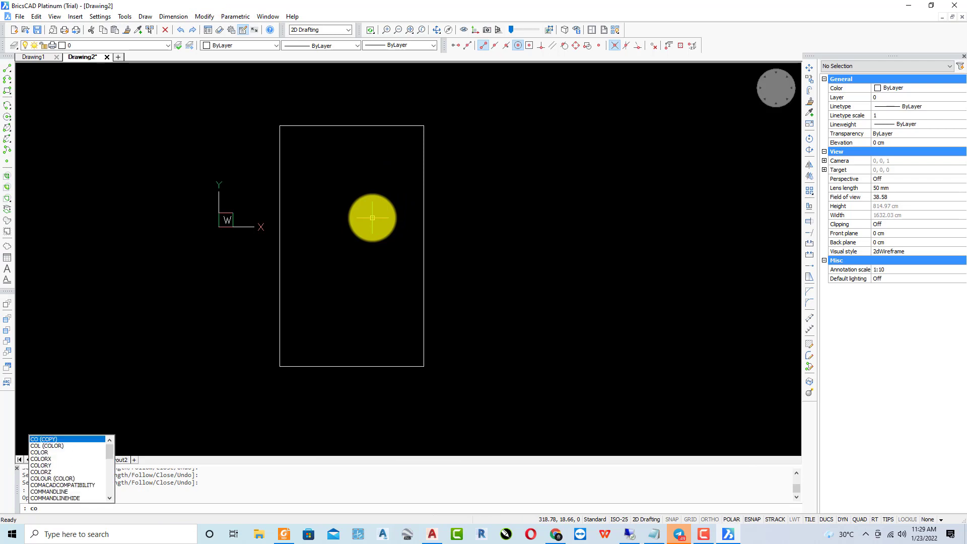
{"action": "left_click", "coordinate": [41, 440]}
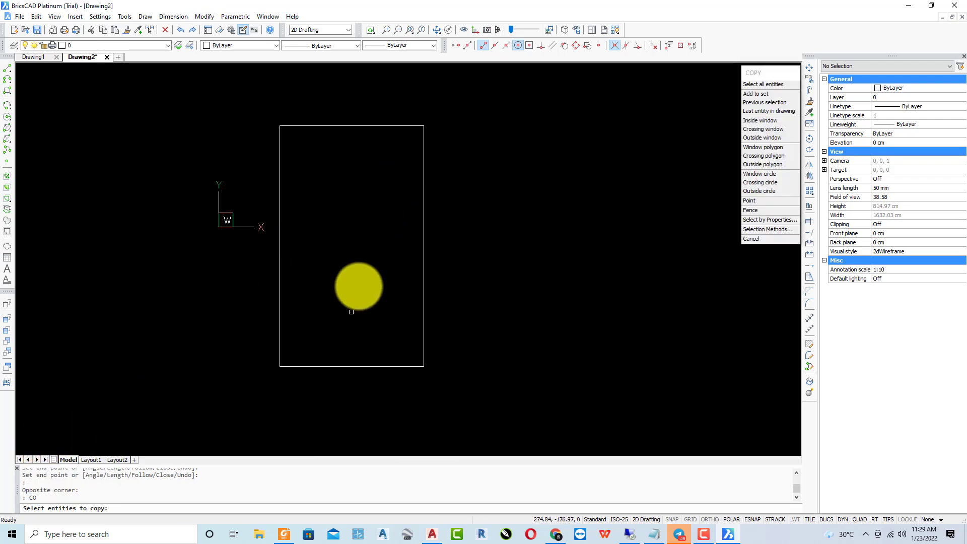
{"action": "left_click", "coordinate": [436, 215]}
{"action": "left_click", "coordinate": [418, 193]}
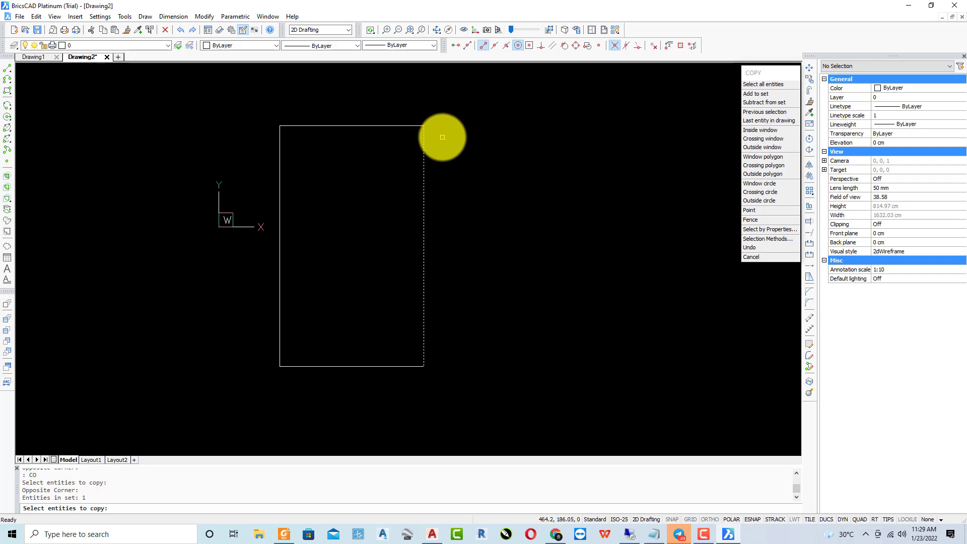
{"action": "key", "text": "Return"}
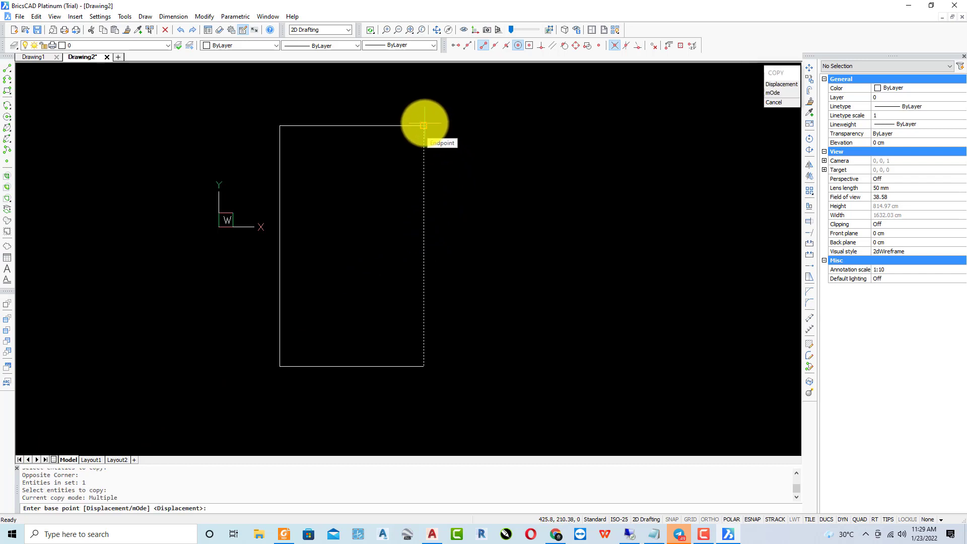
{"action": "left_click", "coordinate": [423, 125]}
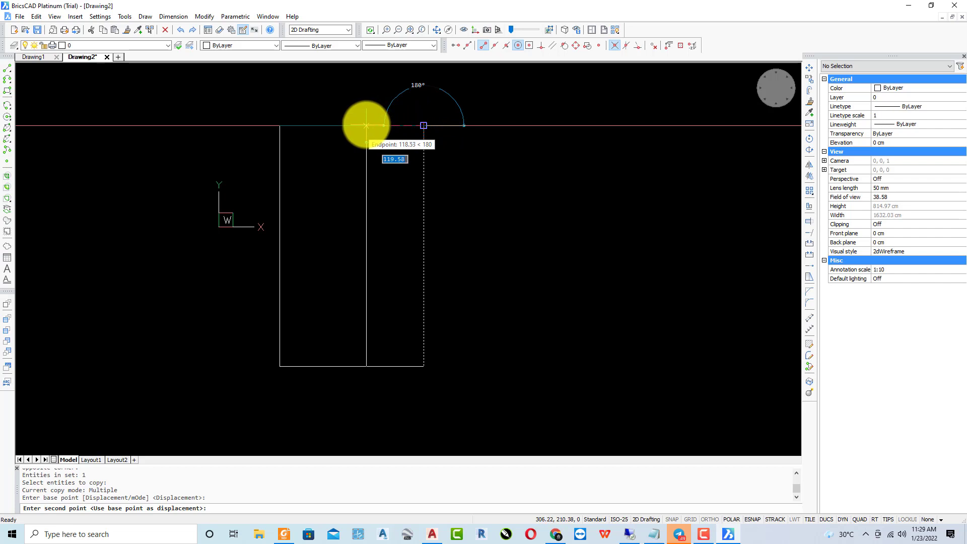
{"action": "left_click", "coordinate": [374, 125]}
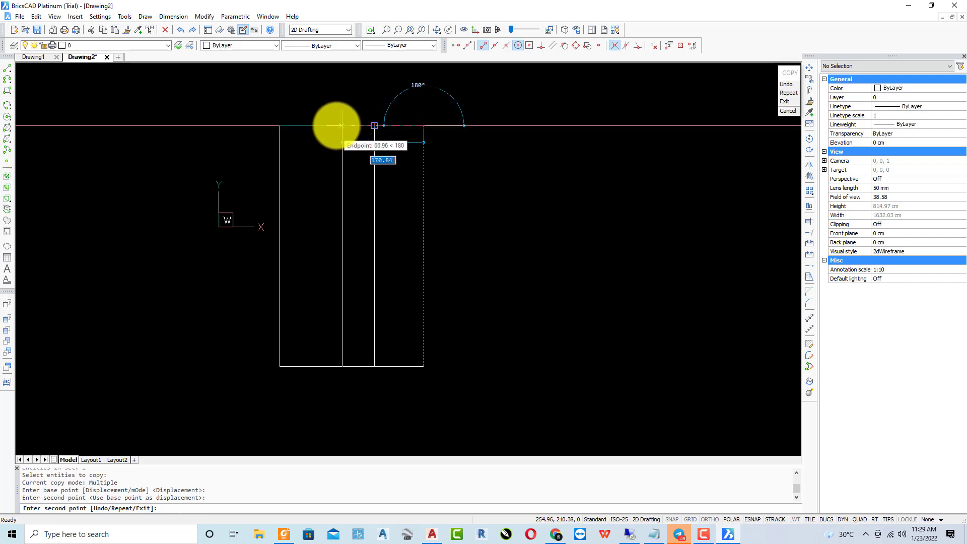
{"action": "left_click", "coordinate": [323, 125]}
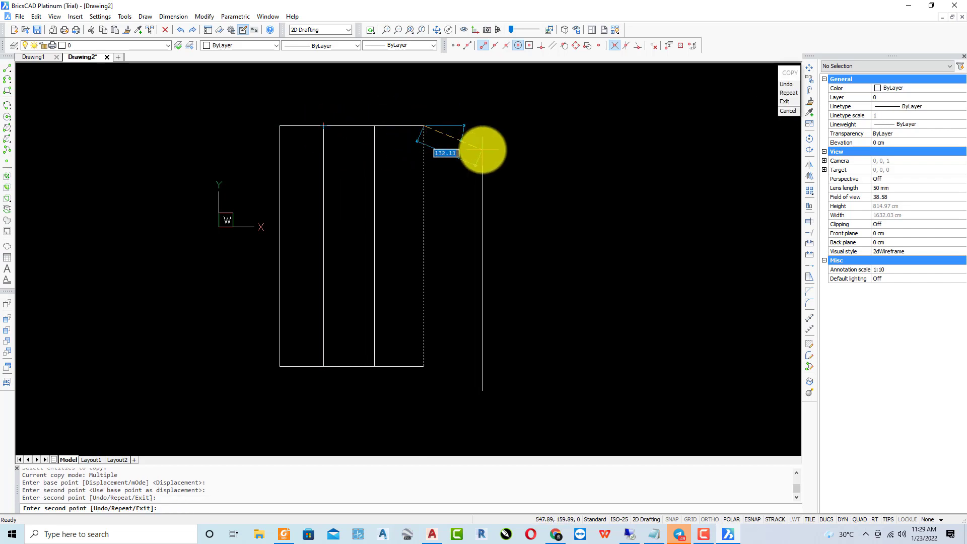
{"action": "key", "text": "Return"}
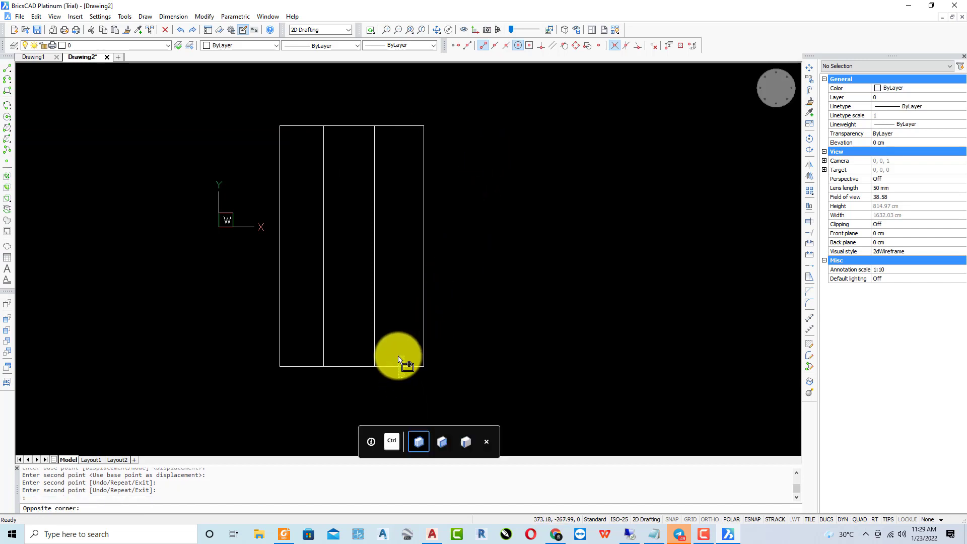
- Copy the bottom edge upward twice to complete the horizontal grid lines
{"action": "left_click", "coordinate": [403, 367]}
{"action": "type", "text": "co"}
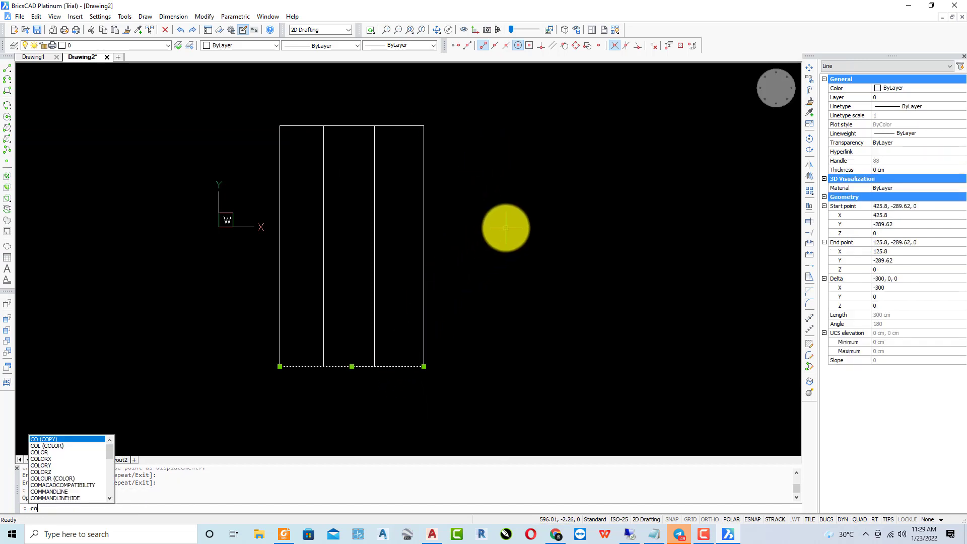
{"action": "key", "text": "Return"}
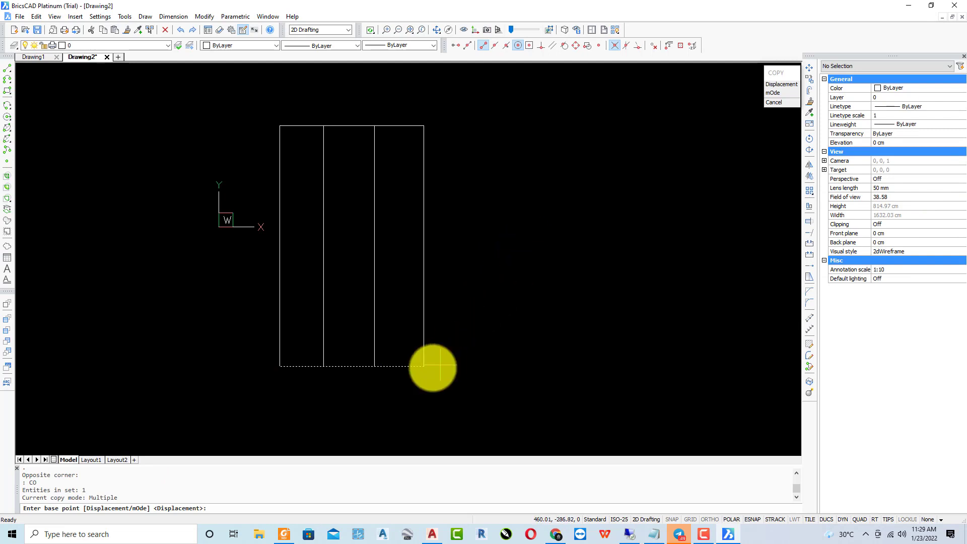
{"action": "left_click", "coordinate": [424, 366]}
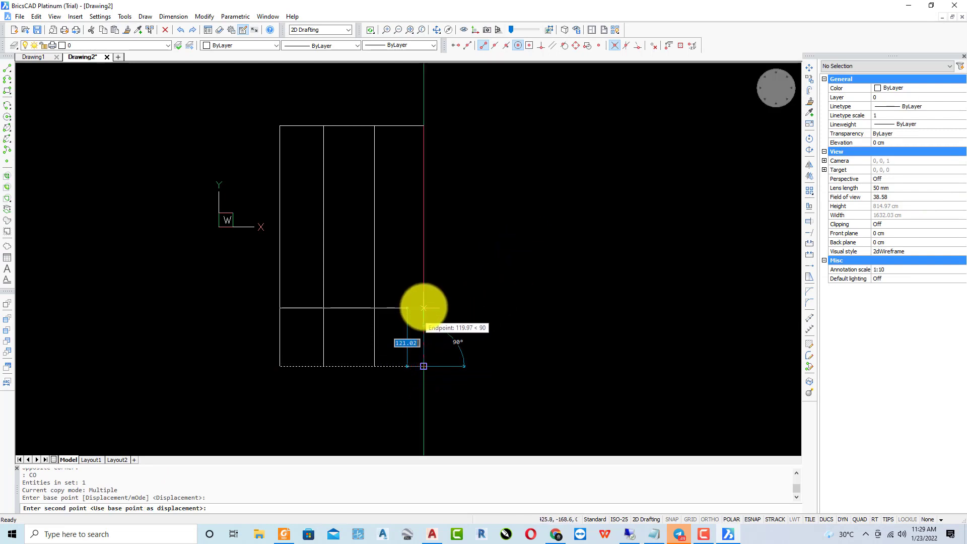
{"action": "left_click", "coordinate": [424, 236]}
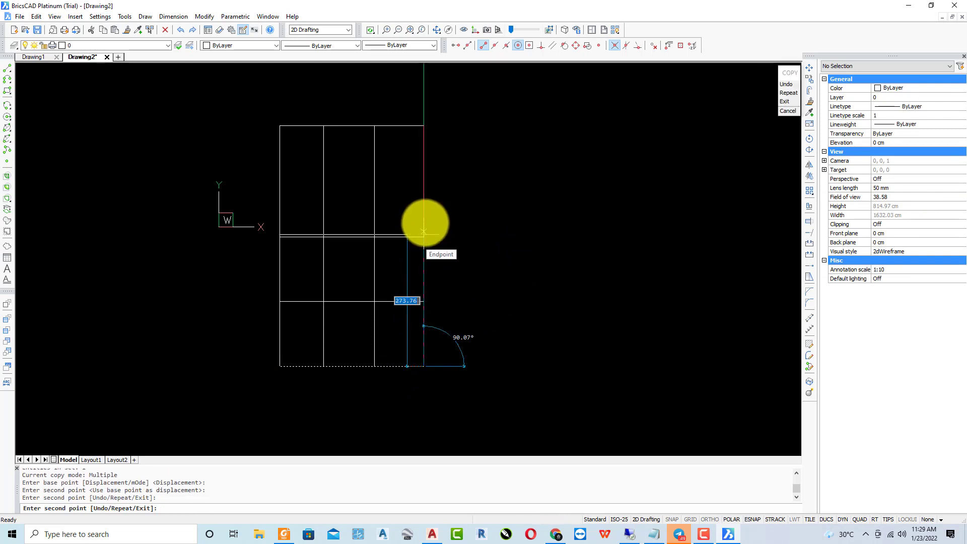
{"action": "left_click", "coordinate": [424, 180]}
{"action": "key", "text": "Return"}
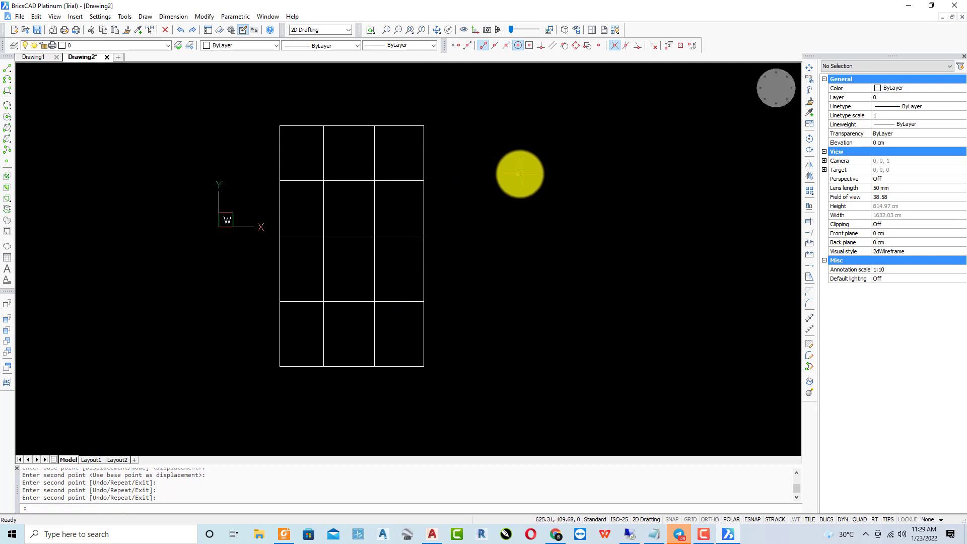
{"action": "middle_click_drag", "start_coordinate": [531, 171], "coordinate": [603, 172]}
{"action": "middle_click", "coordinate": [603, 169]}
{"action": "middle_click", "coordinate": [603, 169]}
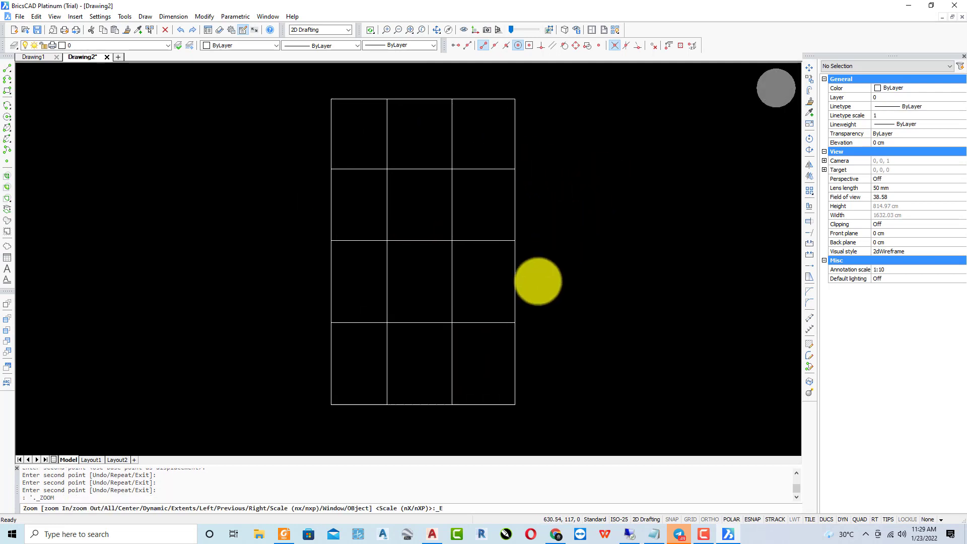
{"action": "scroll", "coordinate": [423, 270], "scroll_direction": "up", "scroll_amount": 2}
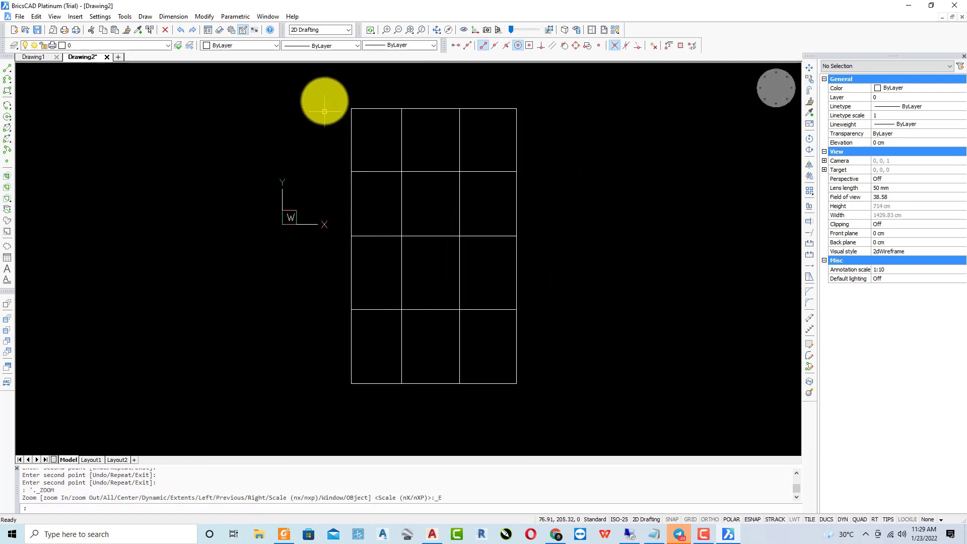
{"action": "left_click_drag", "start_coordinate": [325, 94], "coordinate": [572, 391]}
{"action": "left_click", "coordinate": [572, 392]}
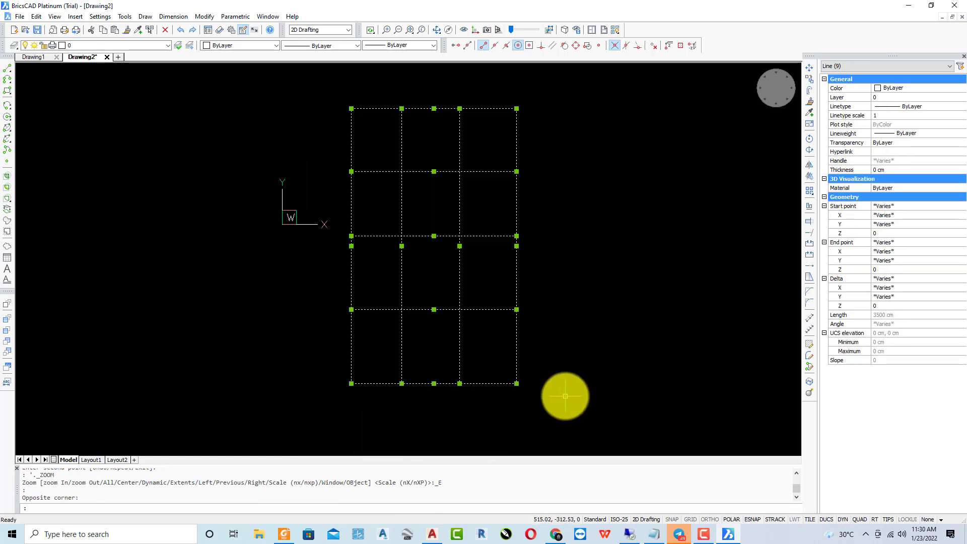
{"action": "key", "text": "Escape"}
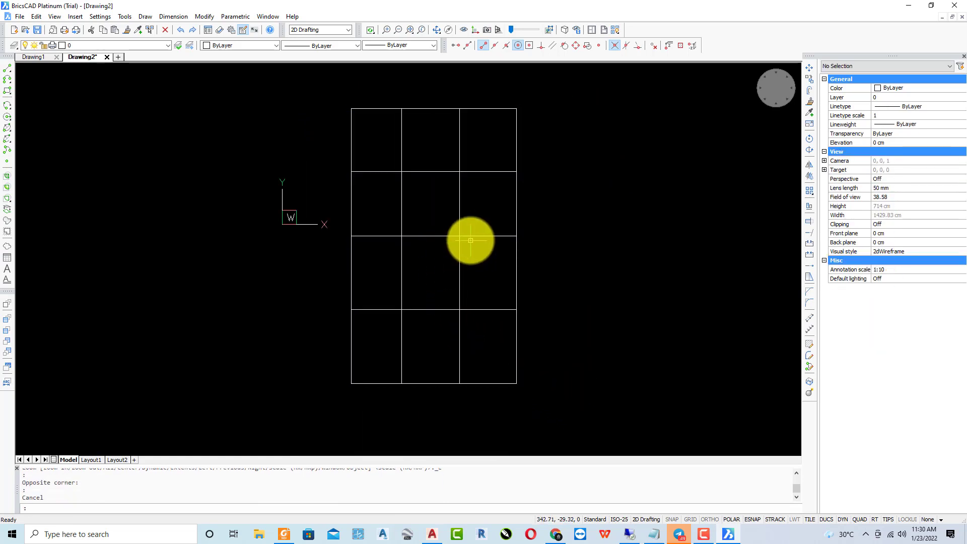
{"action": "left_click", "coordinate": [483, 253]}
{"action": "left_click", "coordinate": [418, 187]}
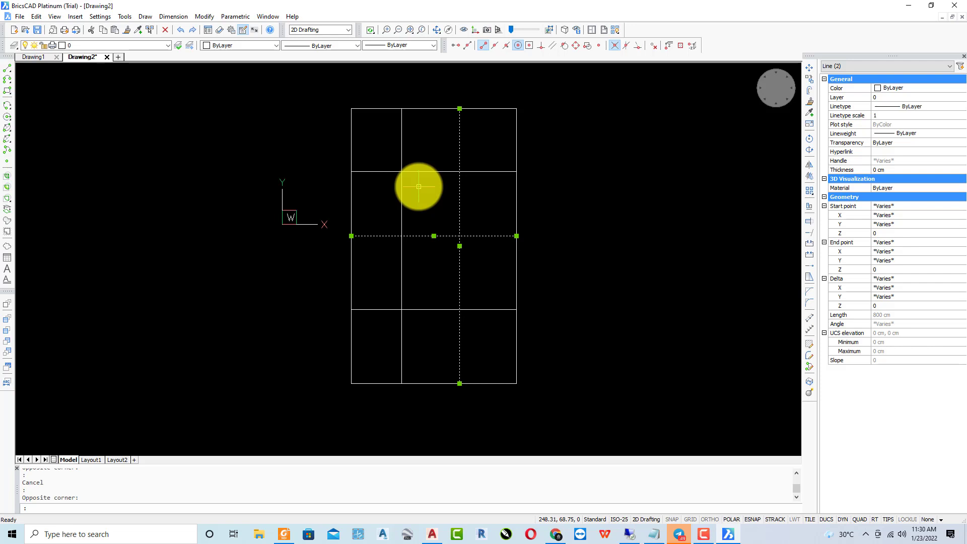
{"action": "key", "text": "Escape"}
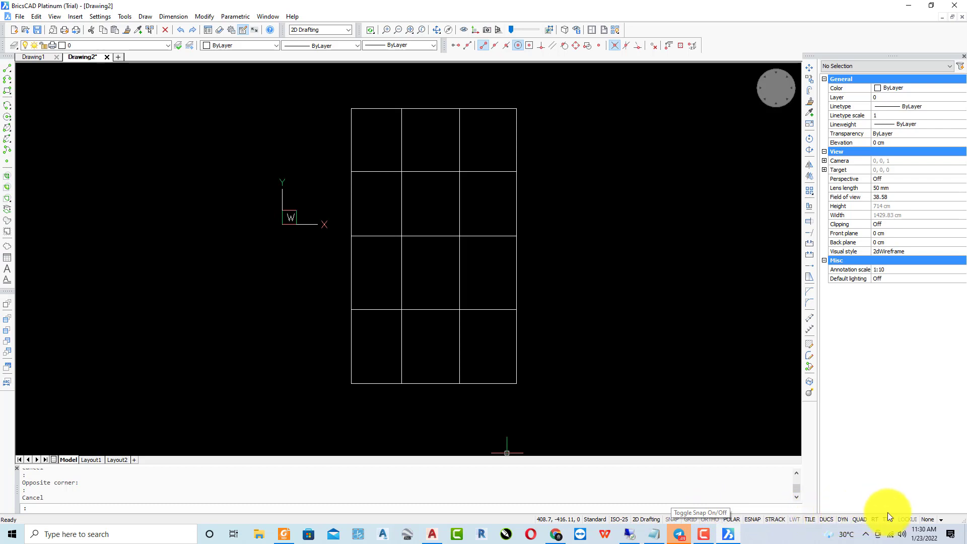
- Add Midpoint to the running entity snaps through the ESNAP settings
{"action": "right_click", "coordinate": [753, 518]}
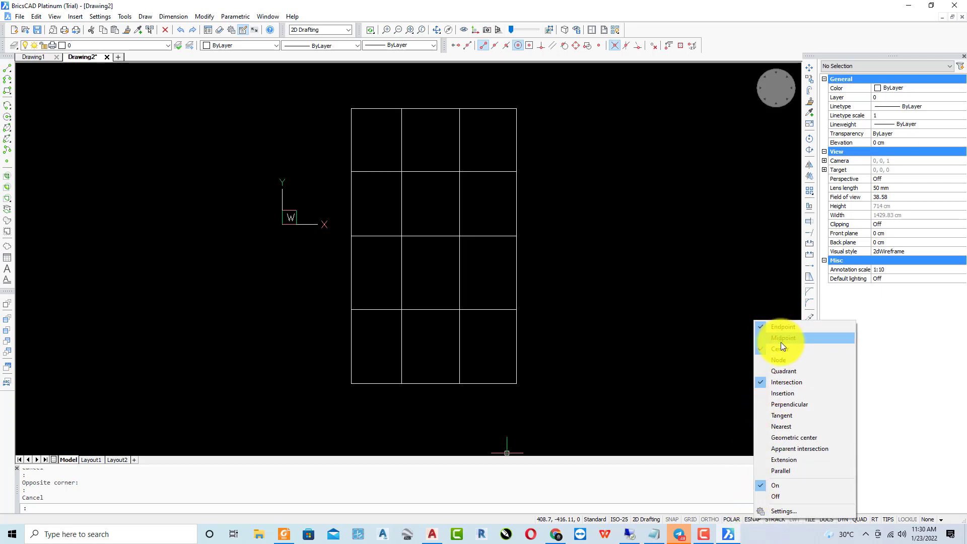
{"action": "left_click", "coordinate": [788, 509]}
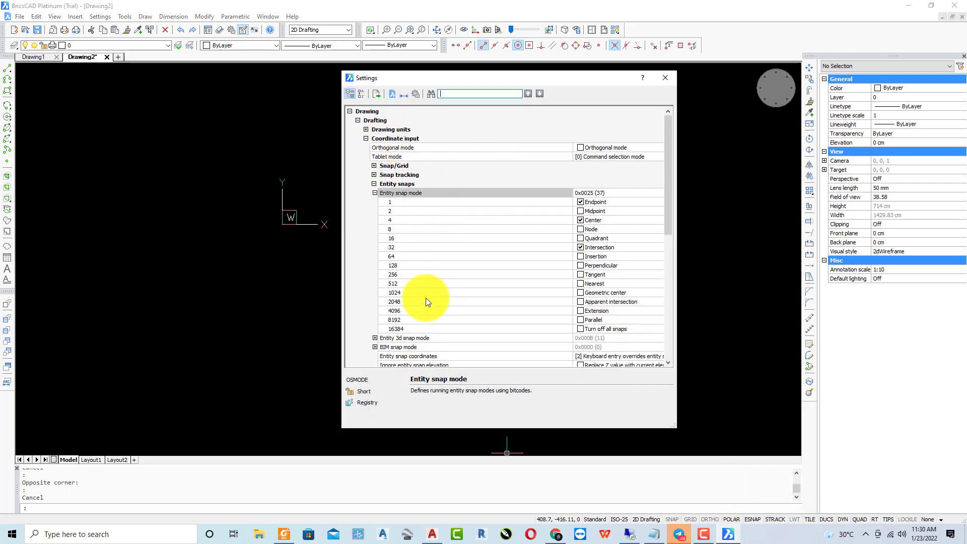
{"action": "left_click", "coordinate": [581, 211]}
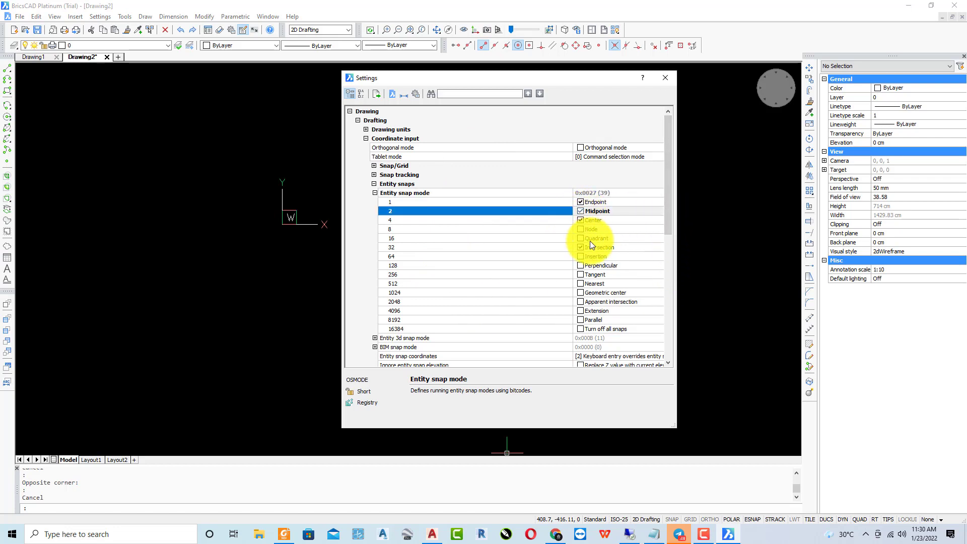
- Draw a short vertical line down from the second horizontal grid line's midpoint
{"action": "left_click", "coordinate": [665, 78]}
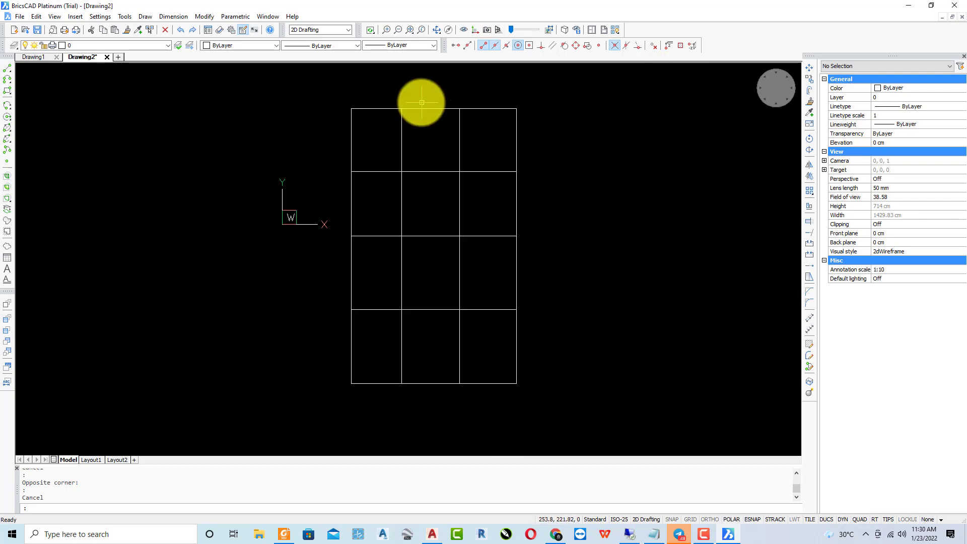
{"action": "left_click", "coordinate": [423, 172]}
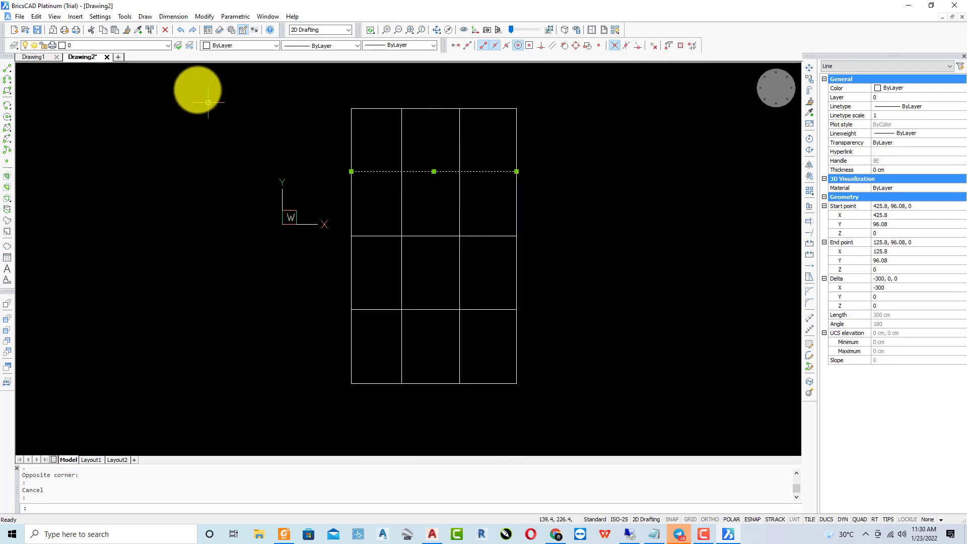
{"action": "key", "text": "Escape"}
{"action": "left_click", "coordinate": [7, 68]}
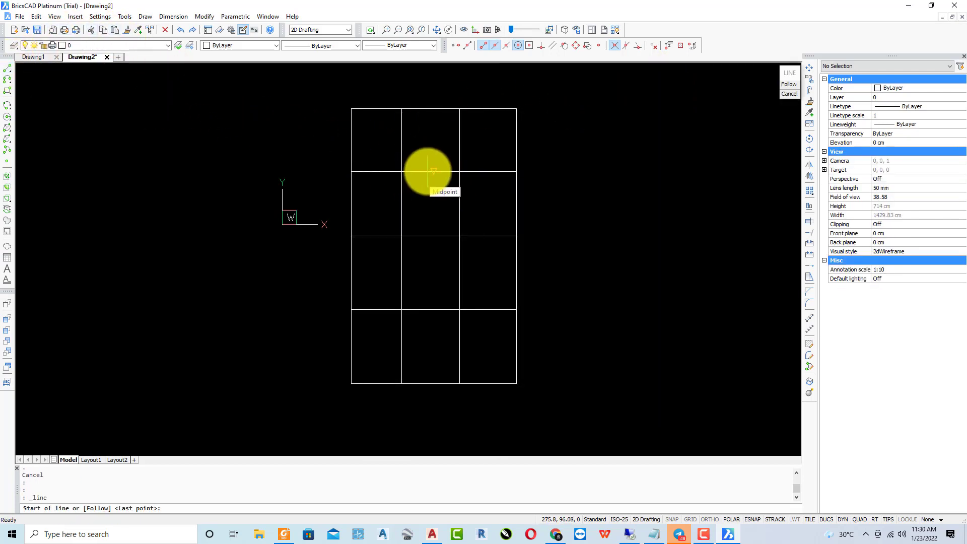
{"action": "left_click", "coordinate": [434, 171]}
{"action": "left_click", "coordinate": [434, 202]}
{"action": "key", "text": "Return"}
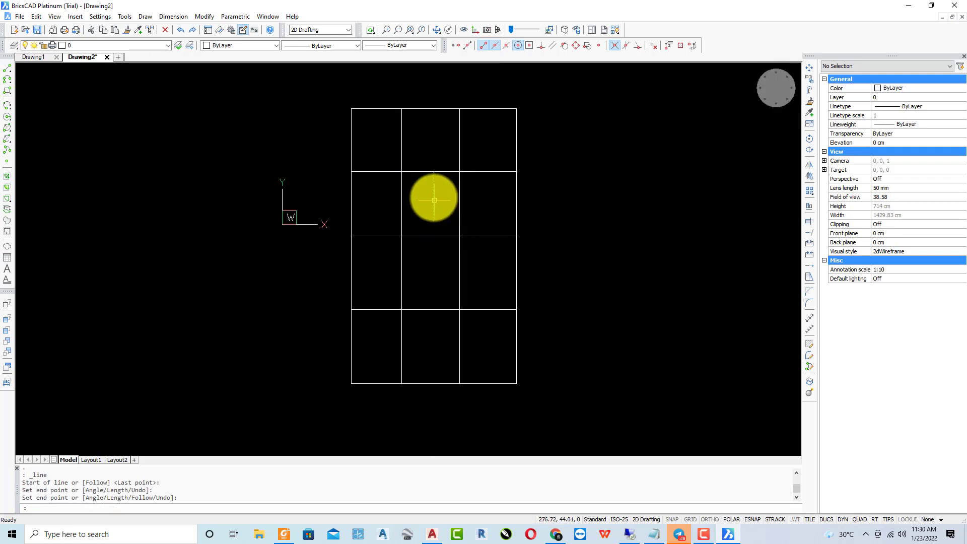
- Draw a 309.8 cm horizontal line running right from the vertical line
{"action": "key", "text": "Return"}
{"action": "left_click", "coordinate": [434, 197]}
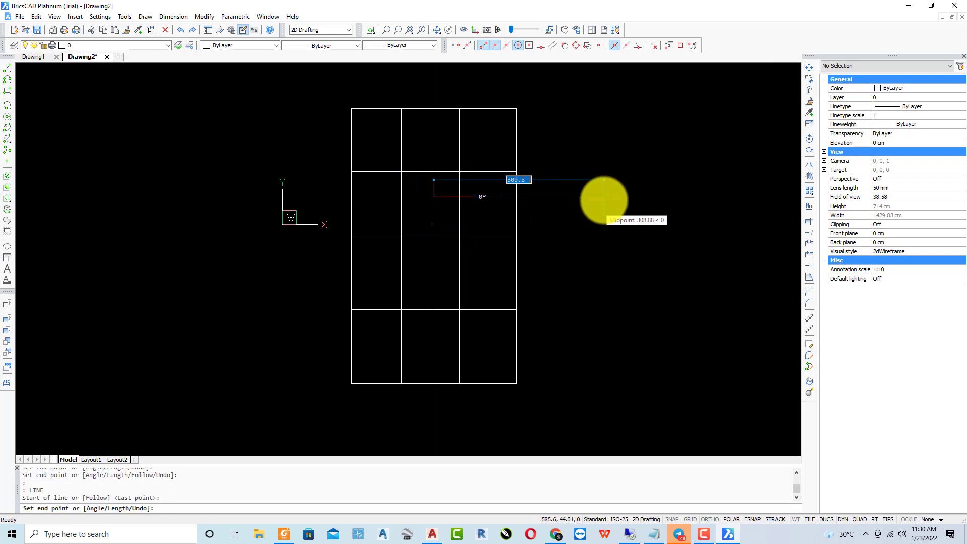
{"action": "left_click", "coordinate": [603, 199]}
{"action": "key", "text": "Return"}
{"action": "scroll", "coordinate": [613, 227], "scroll_direction": "down", "scroll_amount": 2}
{"action": "scroll", "coordinate": [598, 229], "scroll_direction": "up", "scroll_amount": 2}
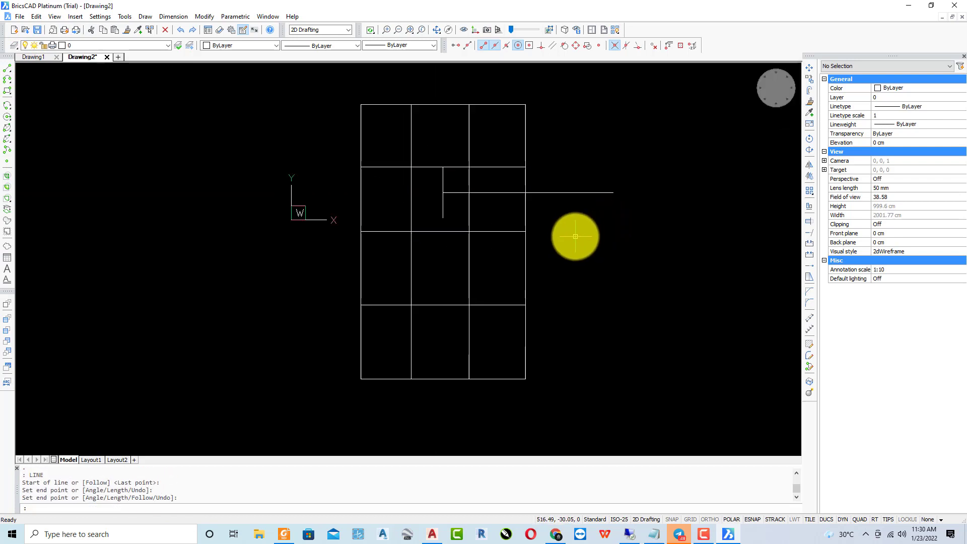
{"action": "middle_click_drag", "start_coordinate": [574, 234], "coordinate": [567, 263]}
{"action": "left_click_drag", "start_coordinate": [577, 266], "coordinate": [557, 192]}
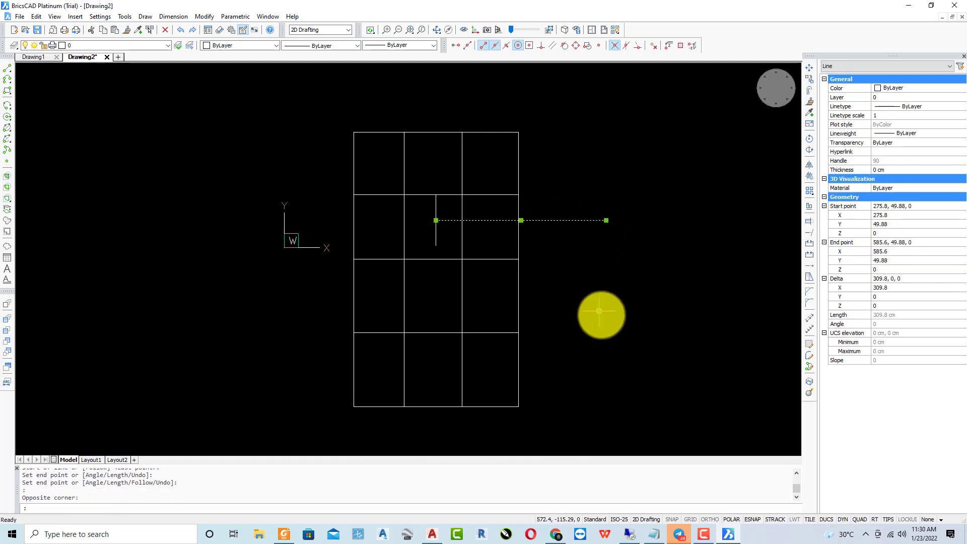
{"action": "key", "text": "Escape"}
- Crossing-select the whole grid and extra lines, capturing all eleven lines
{"action": "left_click_drag", "start_coordinate": [543, 409], "coordinate": [551, 325]}
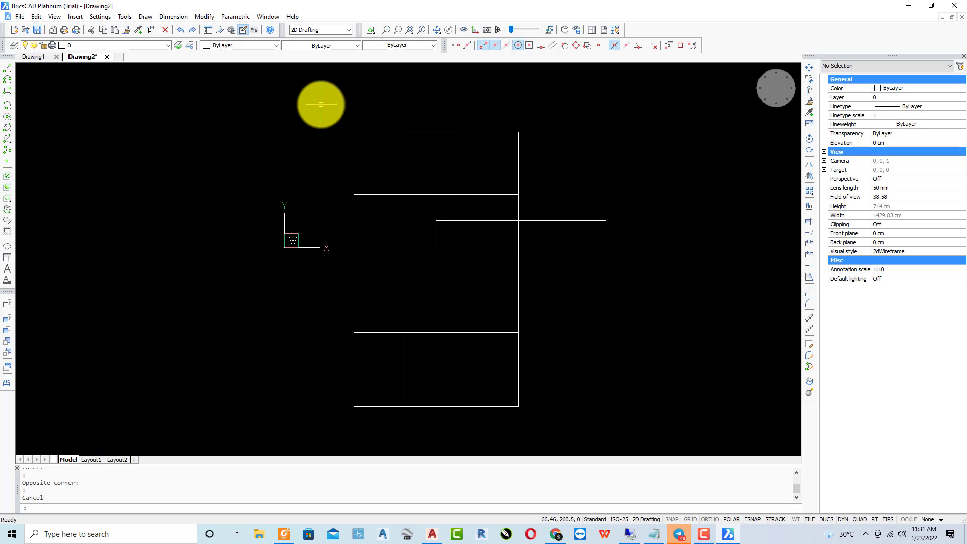
{"action": "left_click_drag", "start_coordinate": [321, 104], "coordinate": [511, 263]}
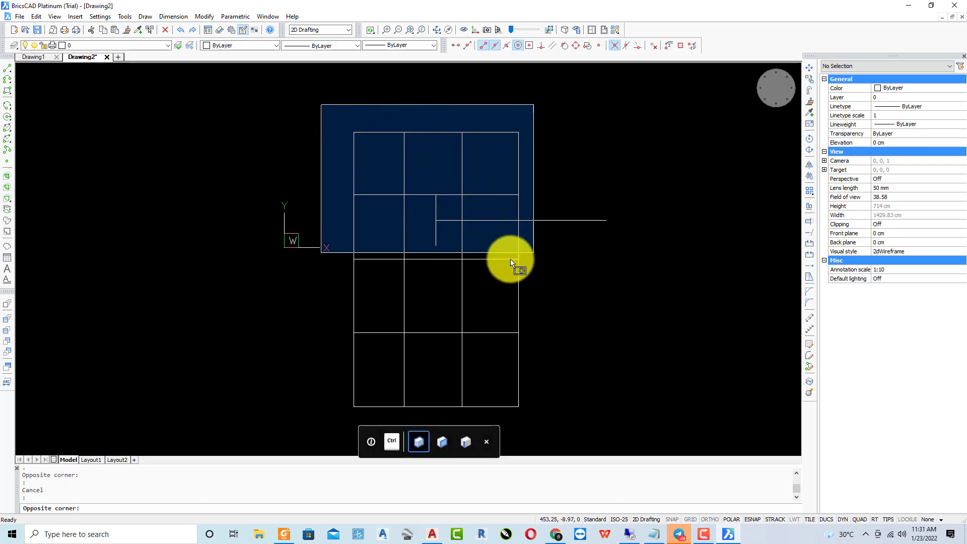
{"action": "left_click_drag", "start_coordinate": [511, 263], "coordinate": [349, 262]}
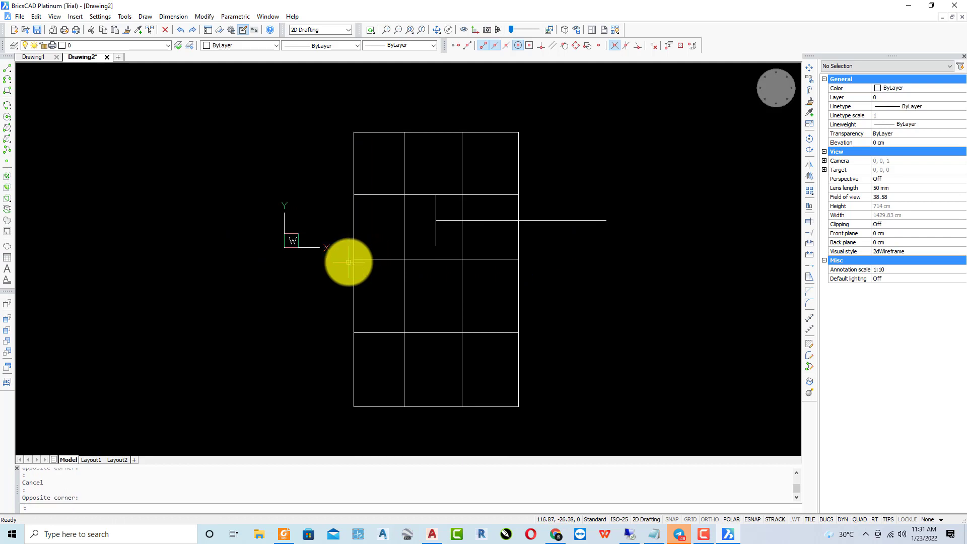
{"action": "scroll", "coordinate": [318, 252], "scroll_direction": "up", "scroll_amount": 2}
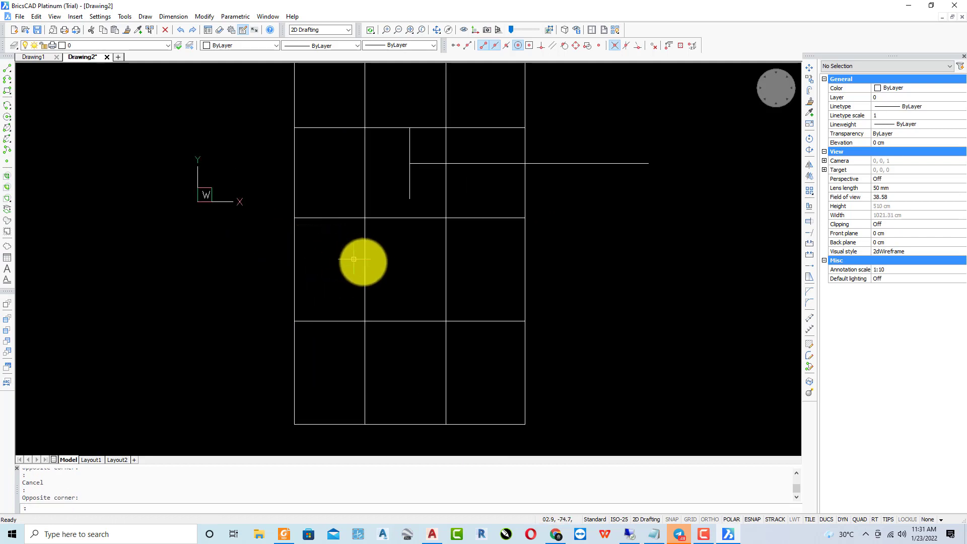
{"action": "middle_click_drag", "start_coordinate": [354, 259], "coordinate": [371, 298]}
{"action": "scroll", "coordinate": [347, 267], "scroll_direction": "down", "scroll_amount": 2}
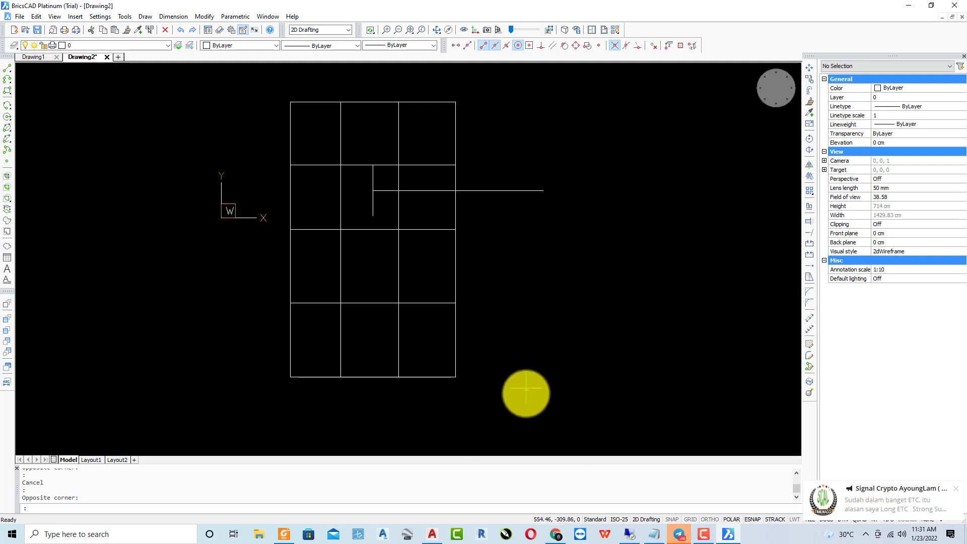
{"action": "left_click", "coordinate": [527, 399]}
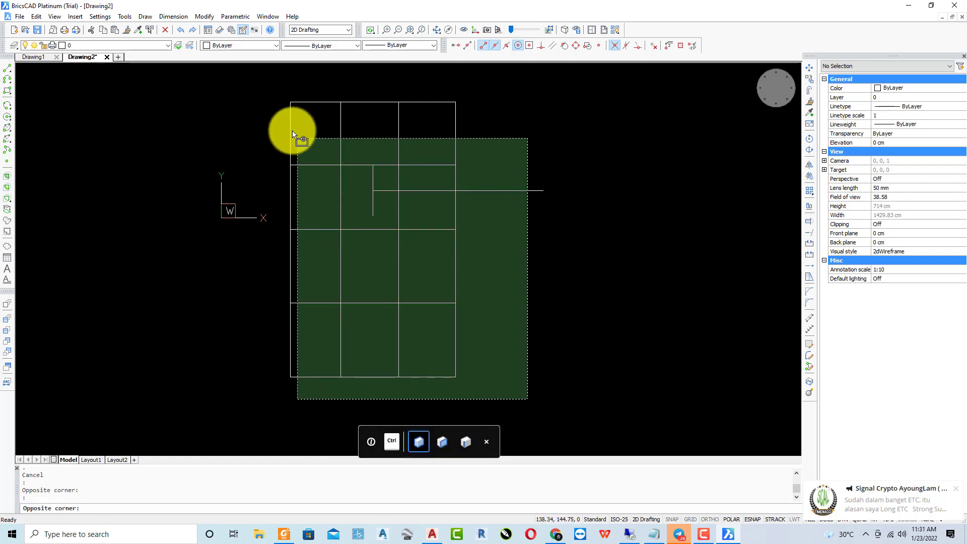
{"action": "left_click", "coordinate": [280, 94]}
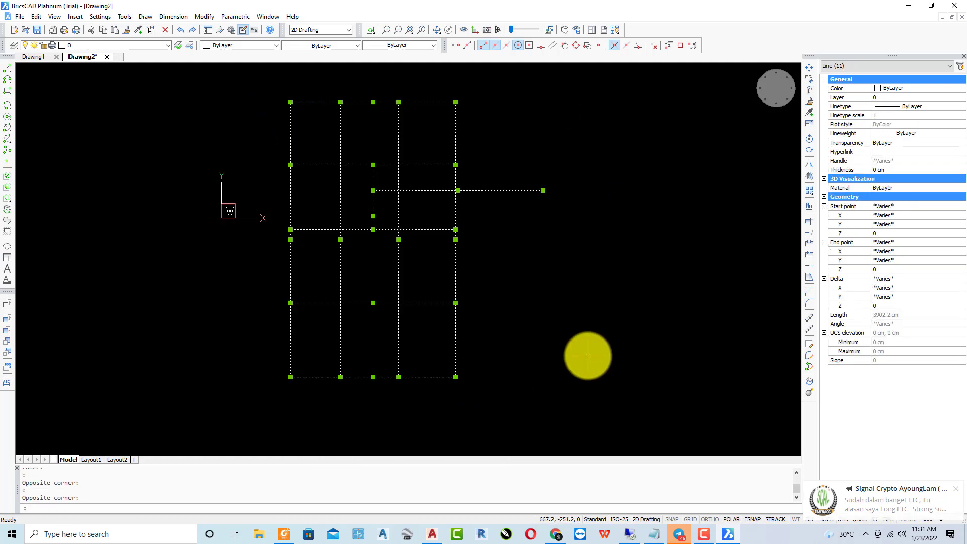